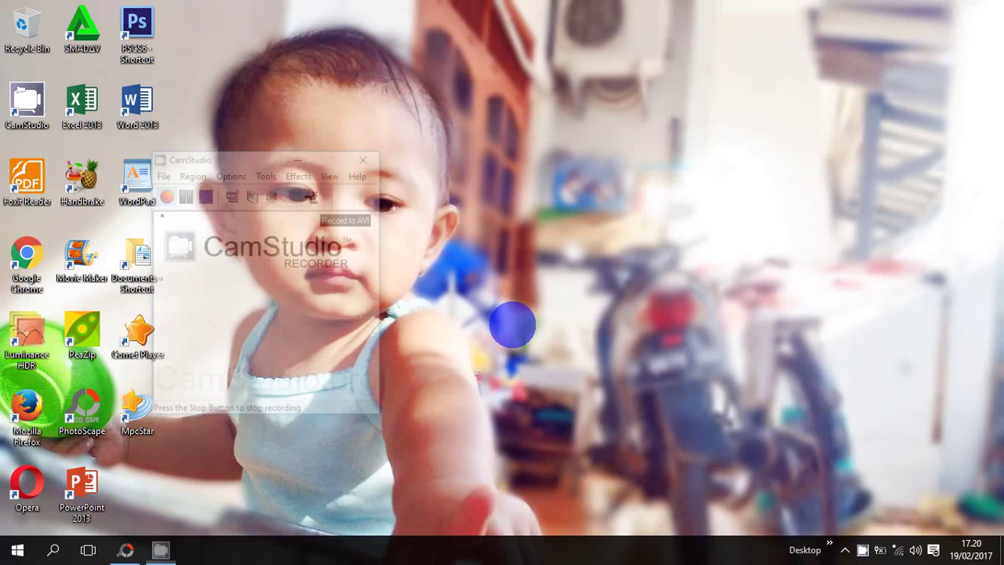
# - Open the garden photo in the Editor and choose the 16:9 crop ratio
pyautogui.click(125, 549)
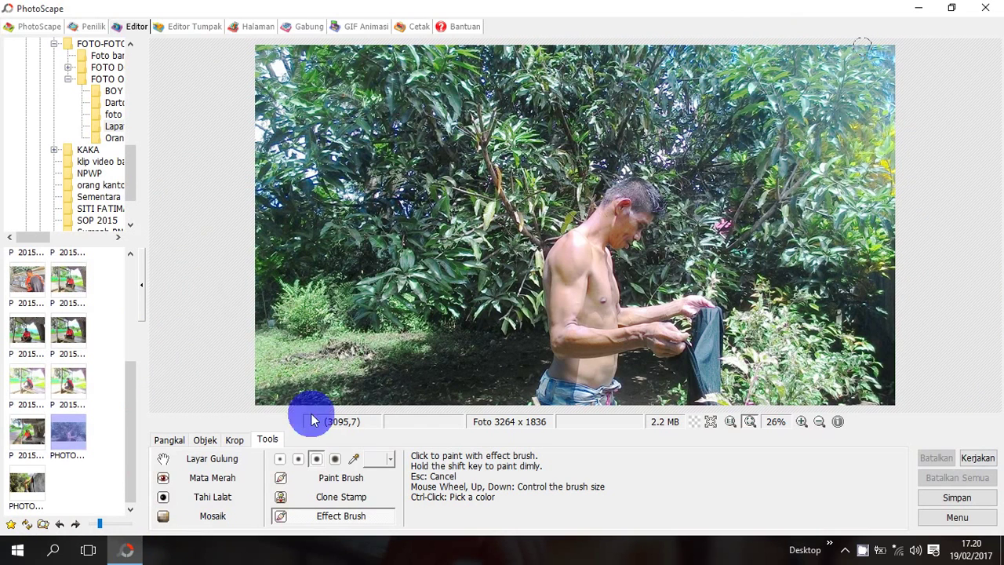
pyautogui.click(234, 439)
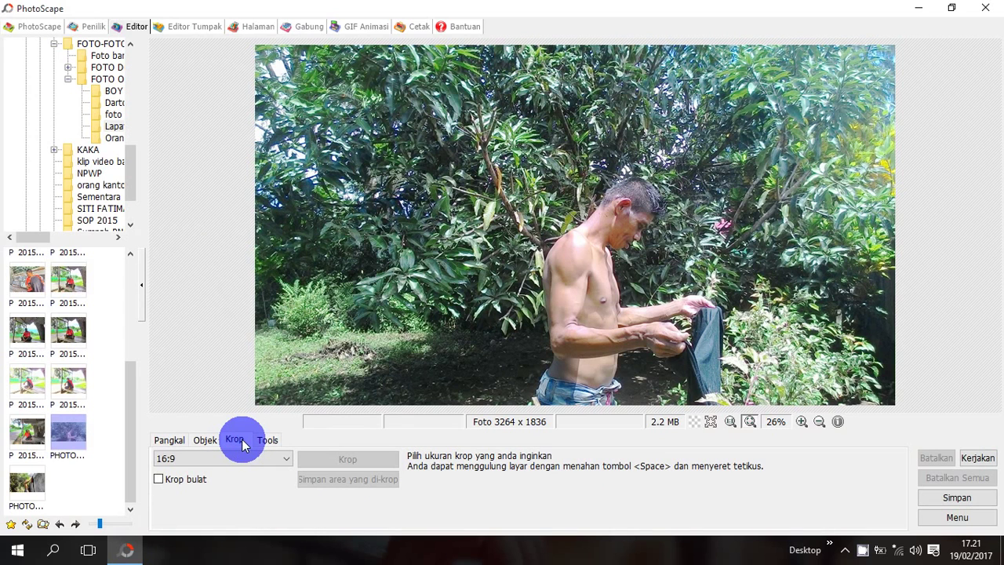
pyautogui.click(235, 458)
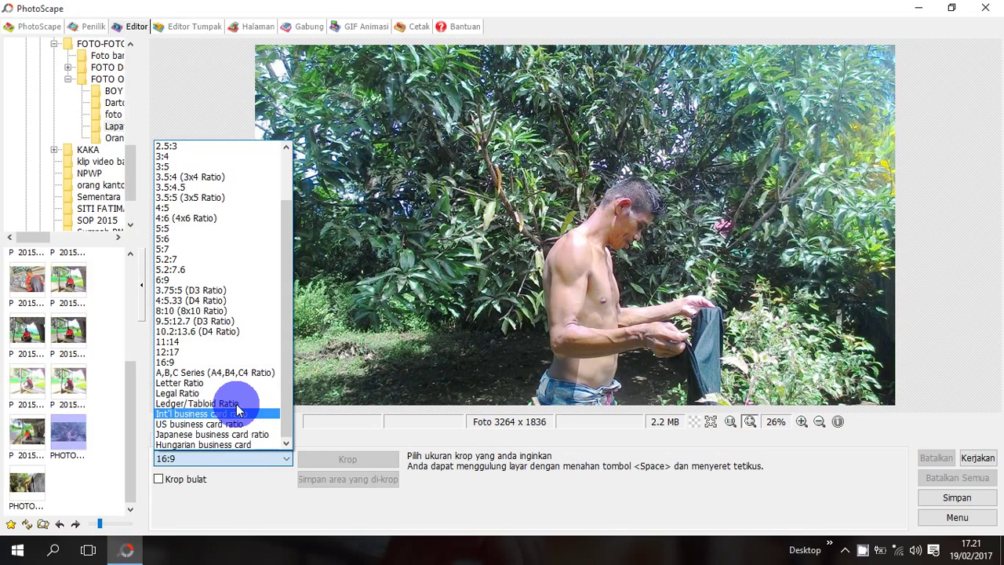
pyautogui.click(280, 330)
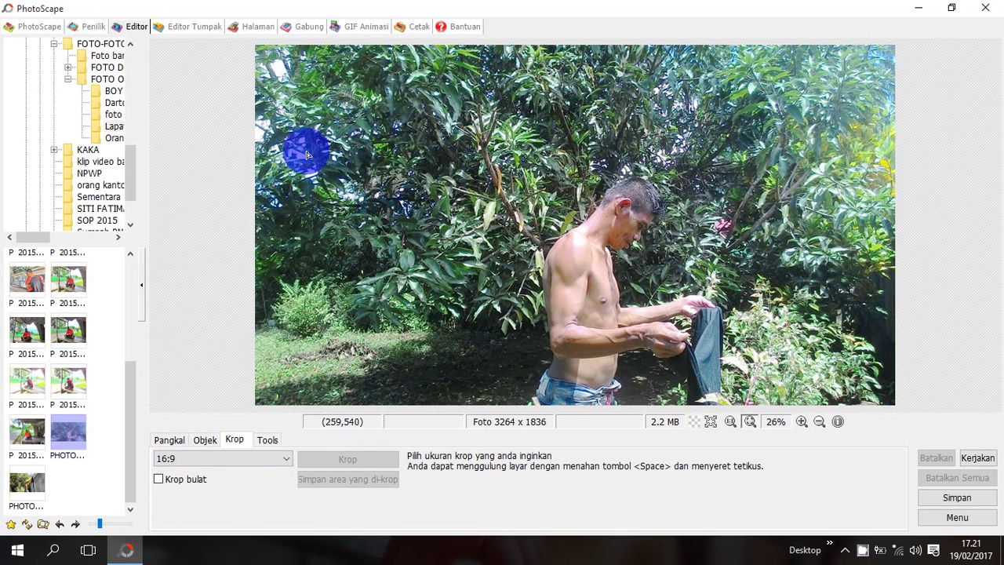
# - Frame a 16:9 crop box on the man and crop the photo to 2352 x 1323
pyautogui.moveTo(257, 145); pyautogui.dragTo(728, 240)
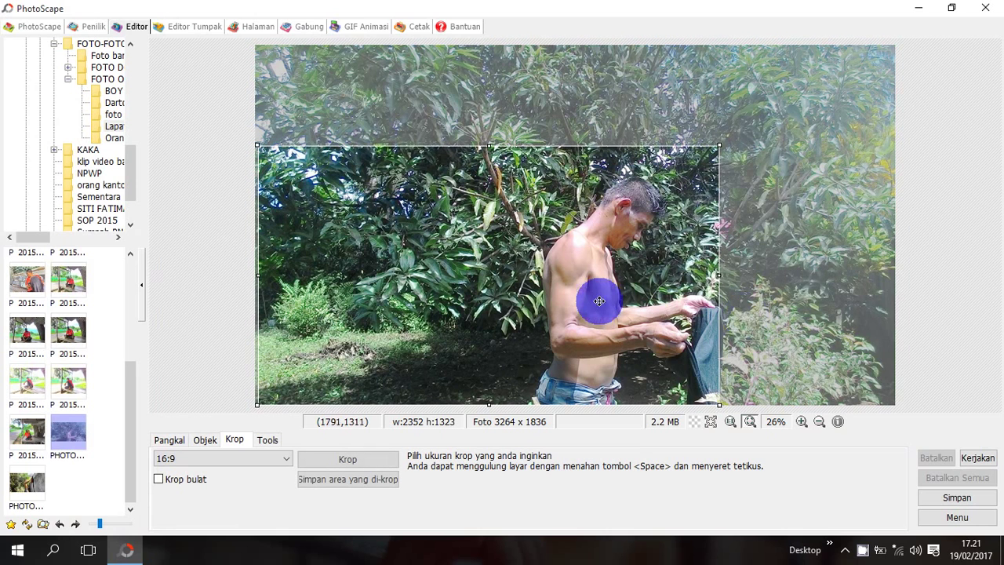
pyautogui.moveTo(598, 300); pyautogui.dragTo(649, 313)
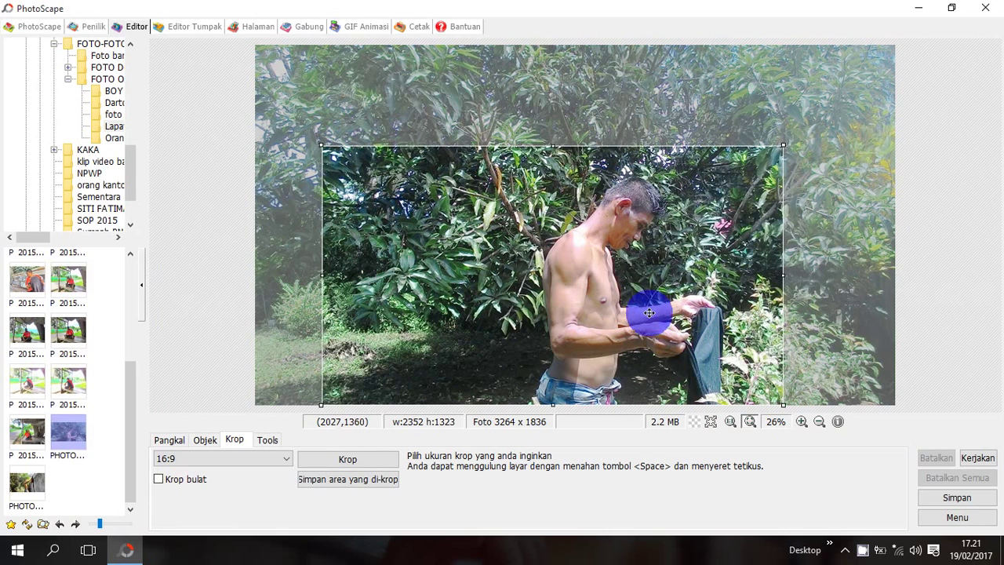
pyautogui.moveTo(649, 313)
pyautogui.mouseDown()
pyautogui.moveTo(551, 241)
pyautogui.moveTo(533, 254)
pyautogui.moveTo(621, 272)
pyautogui.moveTo(578, 274)
pyautogui.mouseUp()
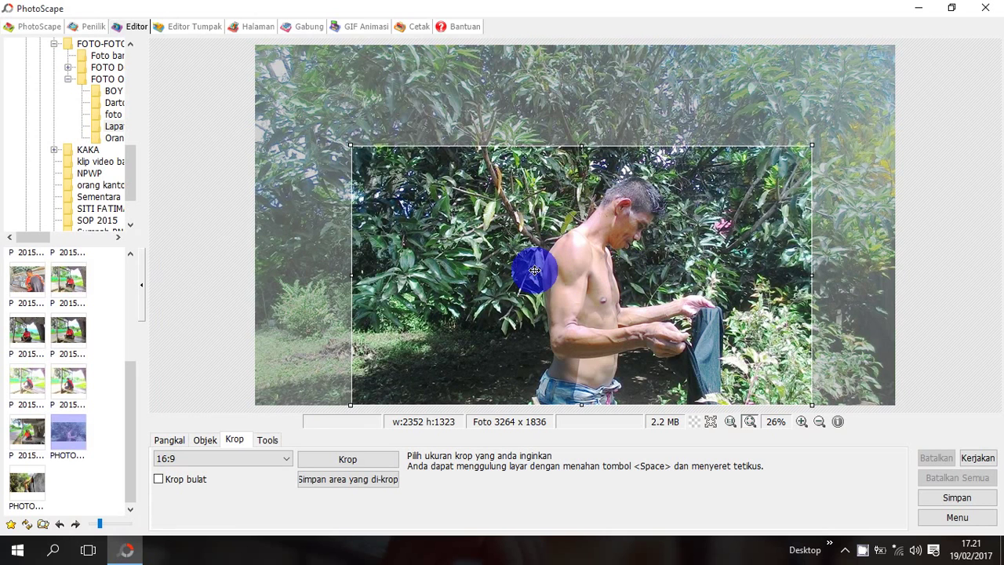
pyautogui.click(372, 461)
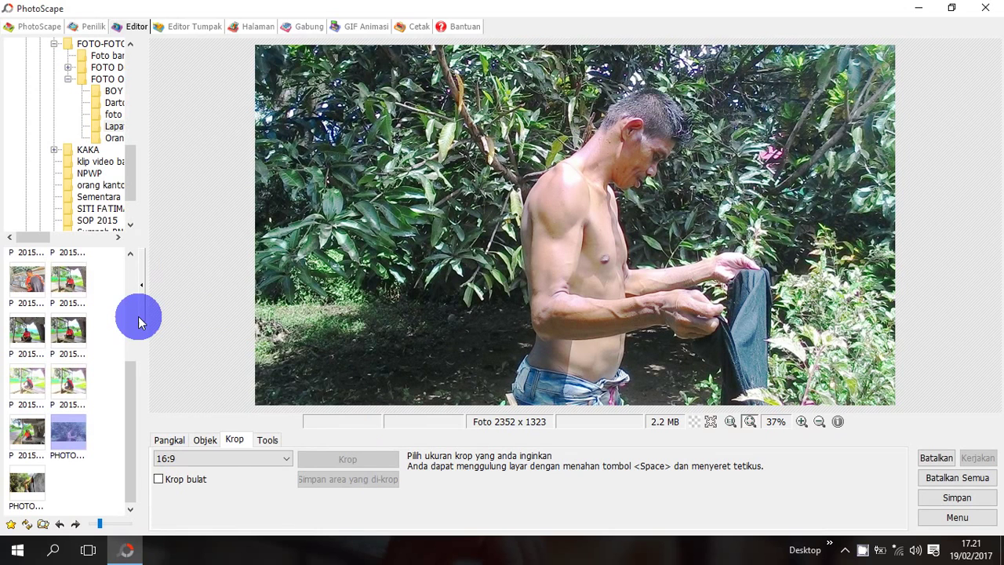
pyautogui.click(268, 440)
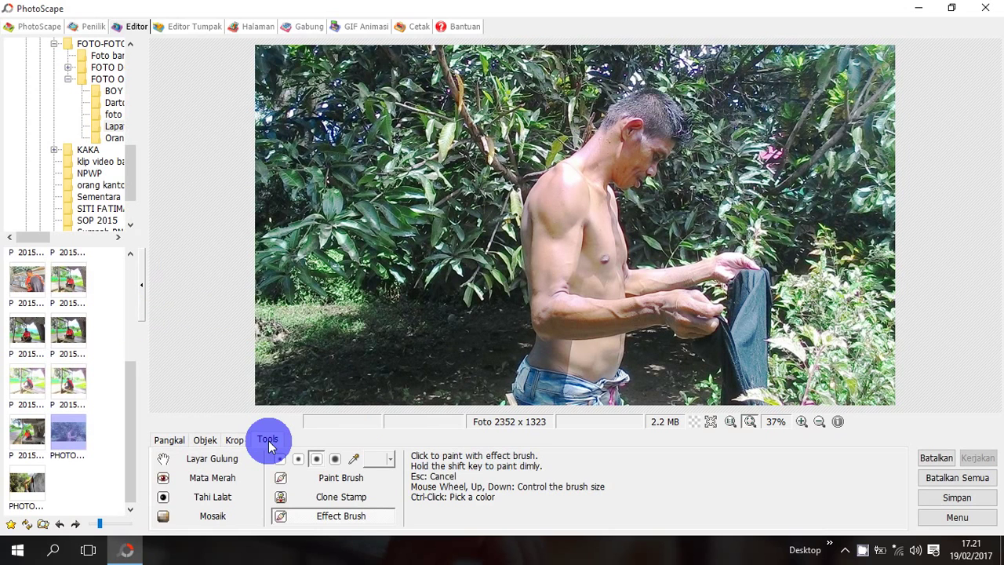
# - Set the Effect Brush to Buramkan - Tinggi at the largest size and blur the background foliage
pyautogui.click(278, 515)
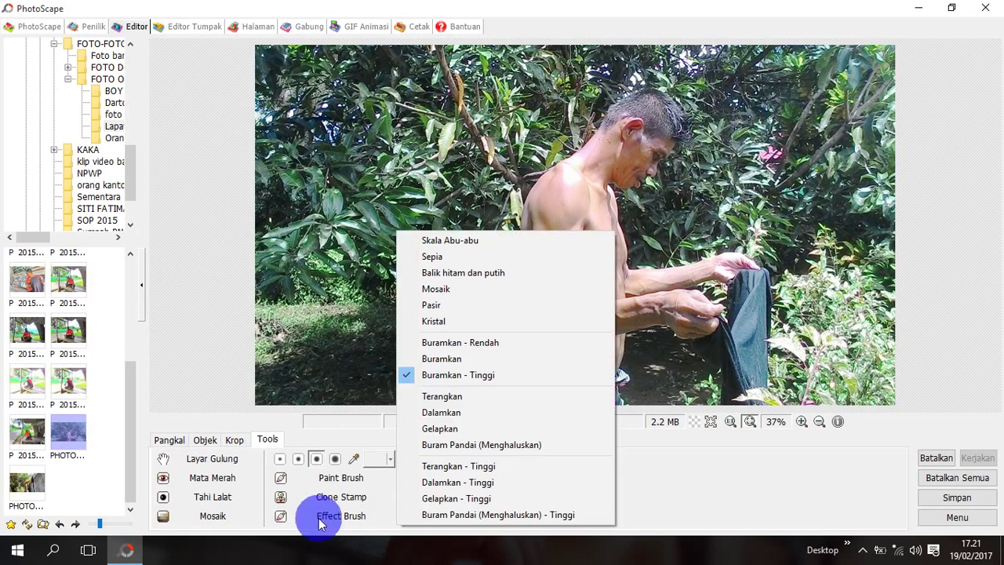
pyautogui.click(437, 377)
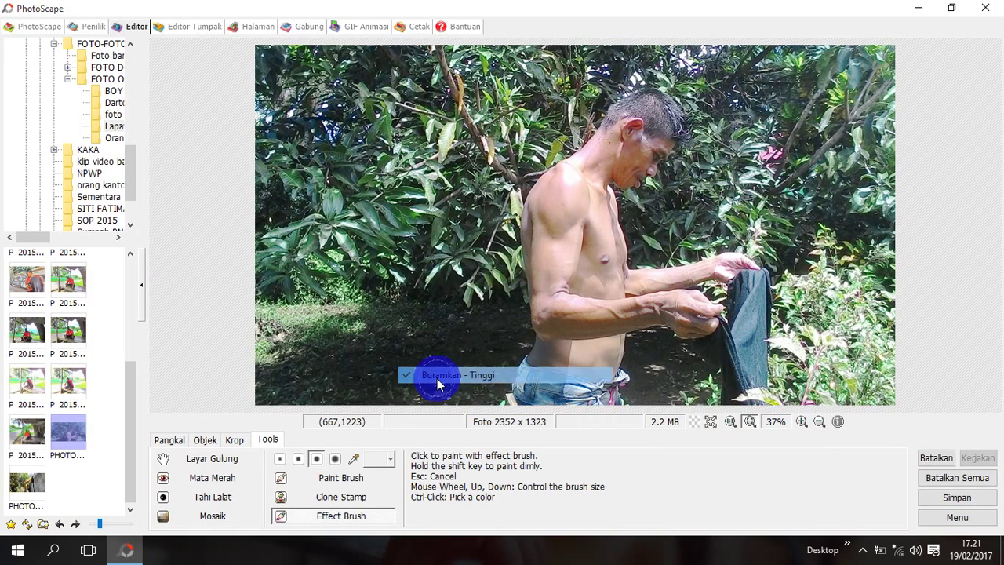
pyautogui.click(335, 459)
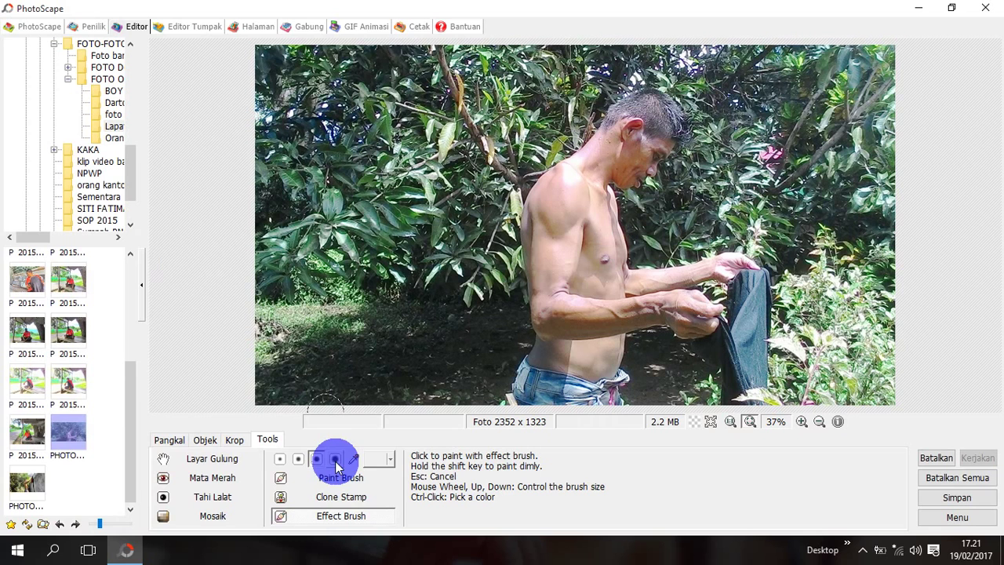
pyautogui.moveTo(410, 50)
pyautogui.mouseDown()
pyautogui.moveTo(409, 65)
pyautogui.moveTo(306, 193)
pyautogui.moveTo(326, 78)
pyautogui.moveTo(313, 297)
pyautogui.moveTo(323, 271)
pyautogui.moveTo(399, 224)
pyautogui.moveTo(403, 246)
pyautogui.moveTo(460, 101)
pyautogui.moveTo(461, 62)
pyautogui.moveTo(811, 40)
pyautogui.moveTo(459, 205)
pyautogui.moveTo(410, 162)
pyautogui.moveTo(459, 138)
pyautogui.mouseUp()
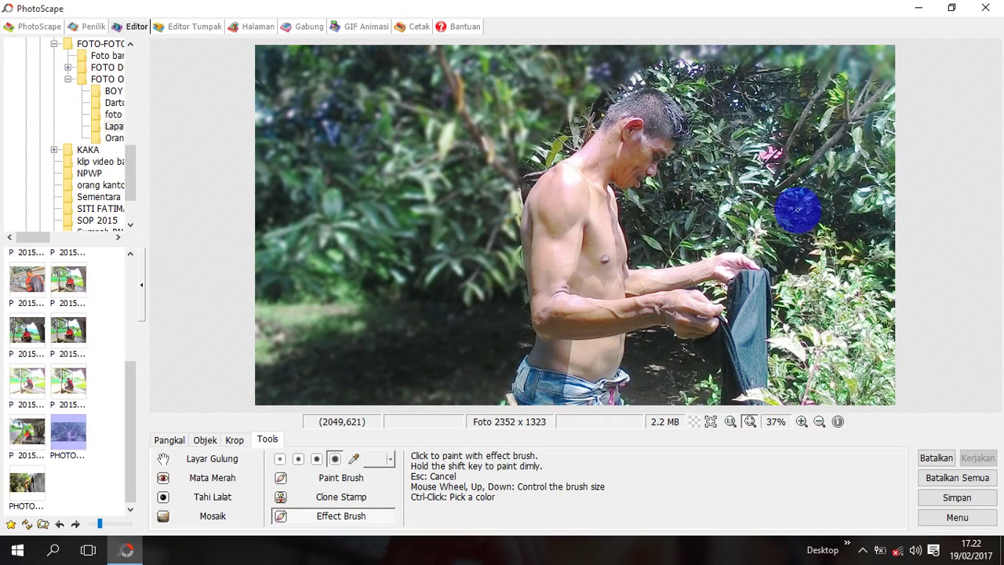
# - At 75% zoom, blur the upper-right foliage and leaves beside the man's head, undoing one stroke
pyautogui.moveTo(797, 209); pyautogui.dragTo(863, 94)
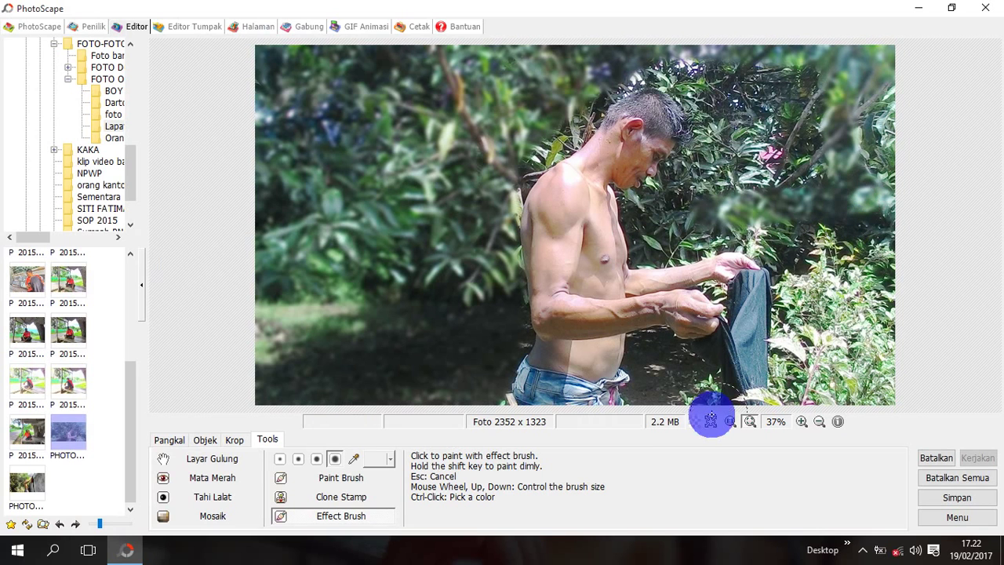
pyautogui.click(800, 422)
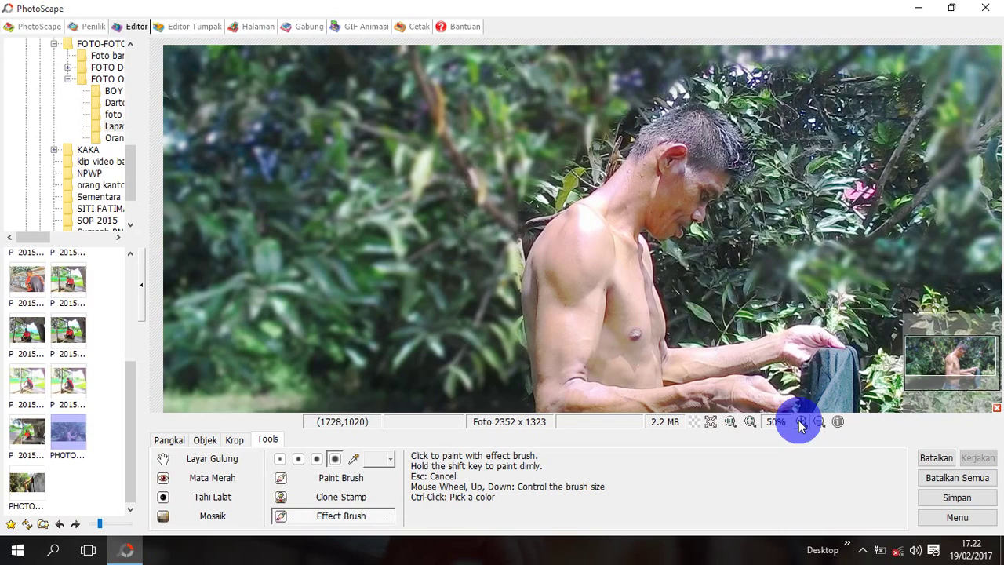
pyautogui.click(801, 422)
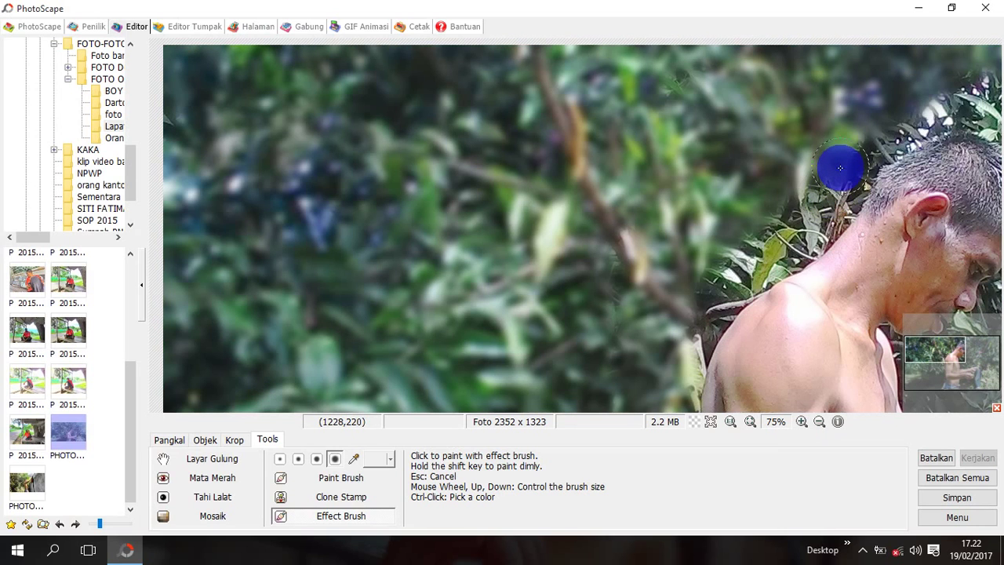
pyautogui.moveTo(839, 167); pyautogui.dragTo(958, 84)
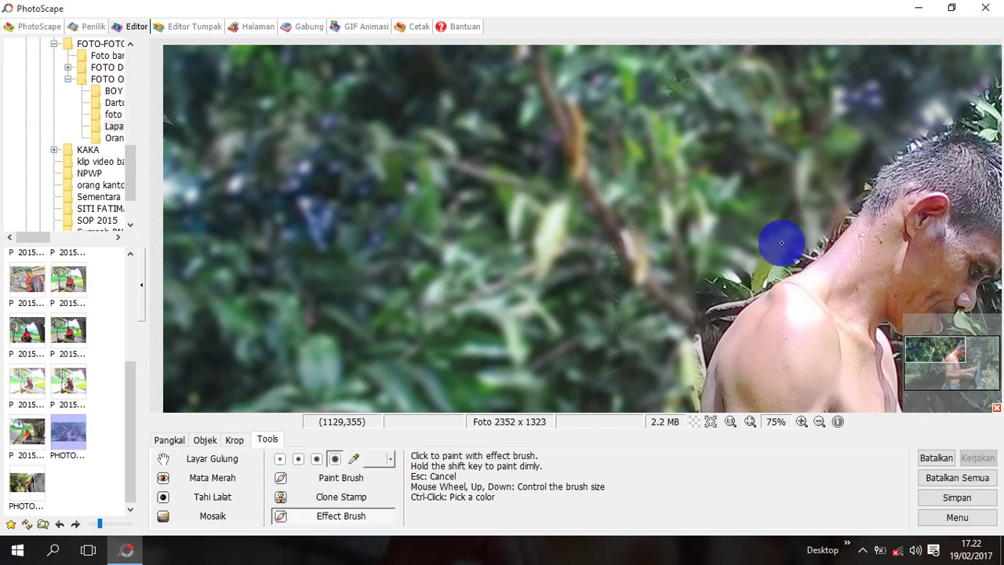
pyautogui.click(317, 460)
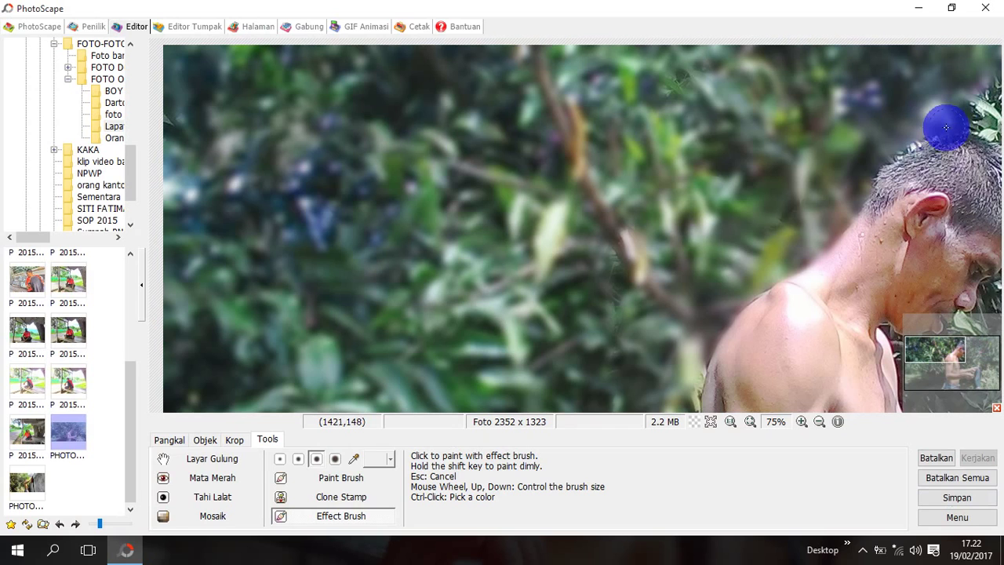
pyautogui.click(936, 457)
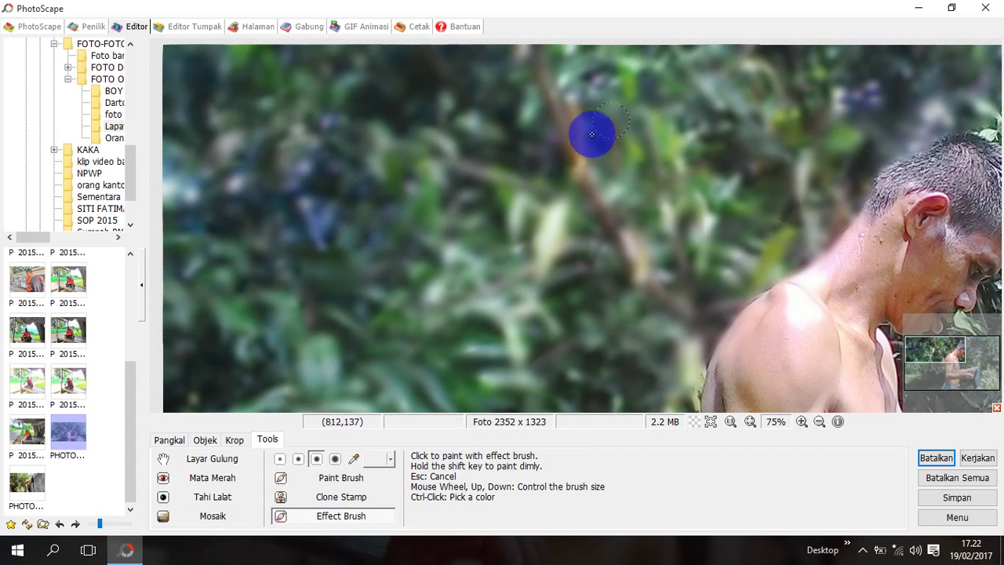
pyautogui.click(956, 367)
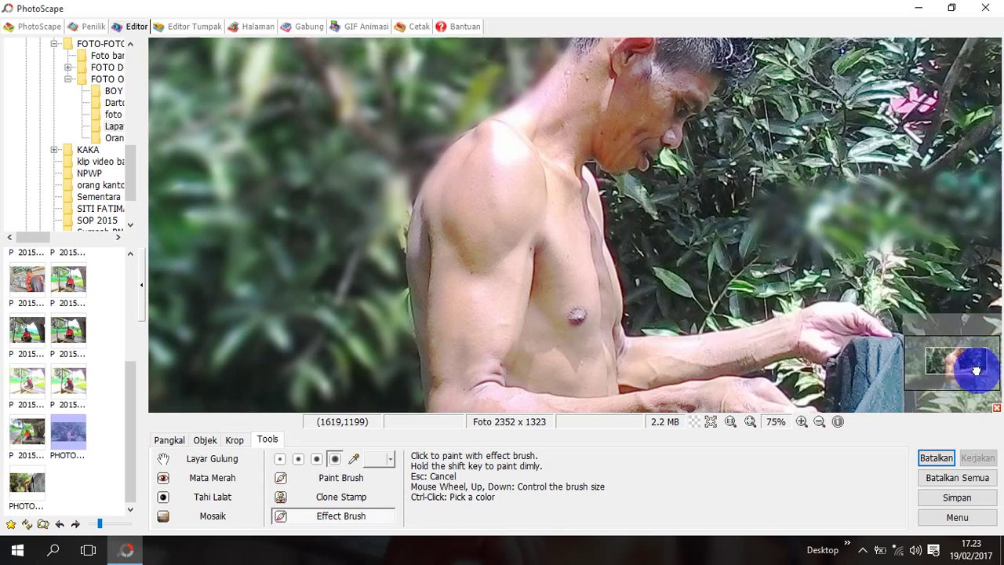
# - Blur the top-right leaves beside the man's head and the ground and plants near his waist
pyautogui.moveTo(967, 363); pyautogui.dragTo(851, 340)
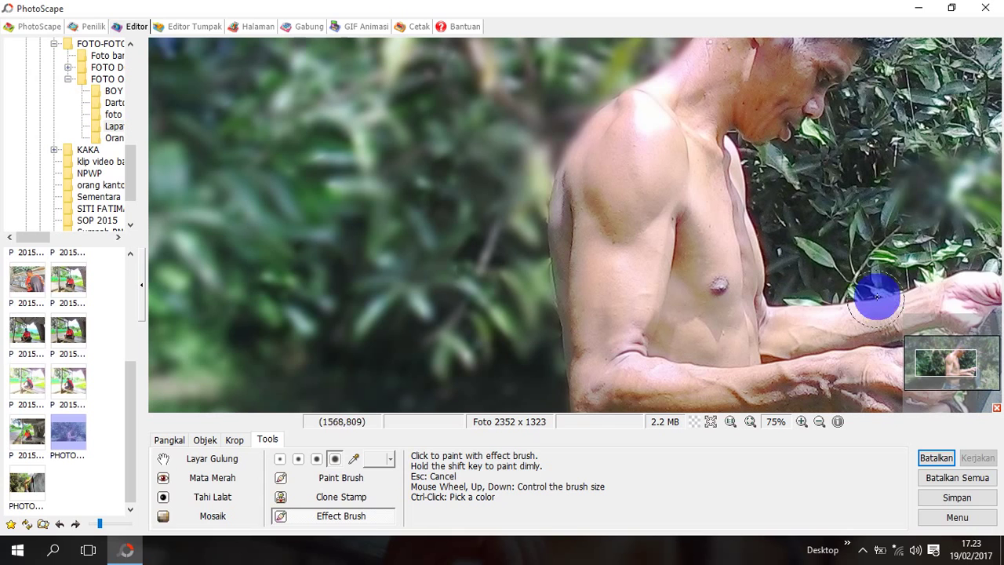
pyautogui.moveTo(876, 297); pyautogui.dragTo(972, 71)
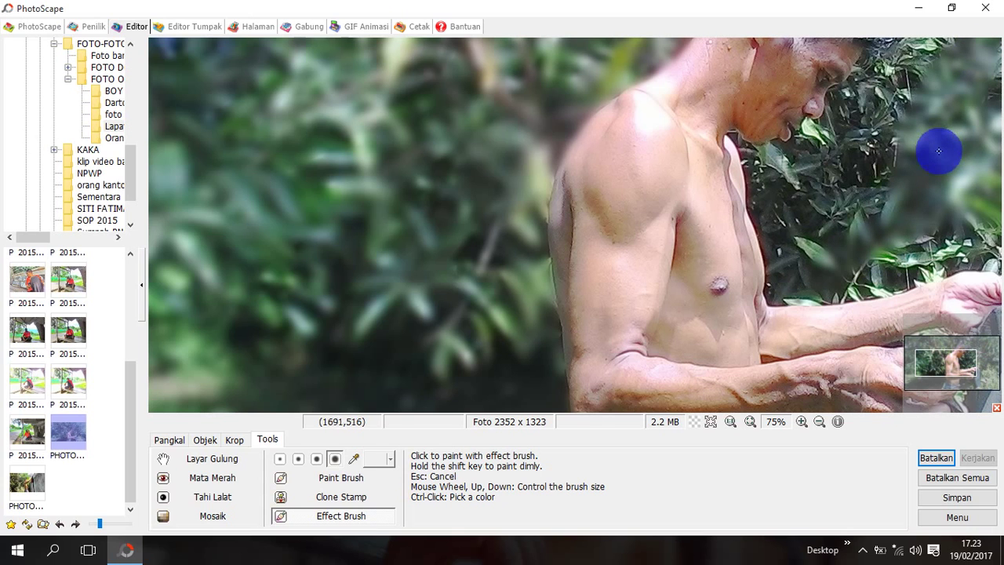
pyautogui.moveTo(939, 151)
pyautogui.mouseDown()
pyautogui.moveTo(898, 105)
pyautogui.moveTo(827, 166)
pyautogui.moveTo(869, 240)
pyautogui.moveTo(843, 250)
pyautogui.moveTo(876, 54)
pyautogui.moveTo(836, 258)
pyautogui.moveTo(850, 301)
pyautogui.moveTo(822, 271)
pyautogui.moveTo(869, 256)
pyautogui.moveTo(959, 256)
pyautogui.moveTo(805, 285)
pyautogui.moveTo(802, 152)
pyautogui.moveTo(821, 153)
pyautogui.mouseUp()
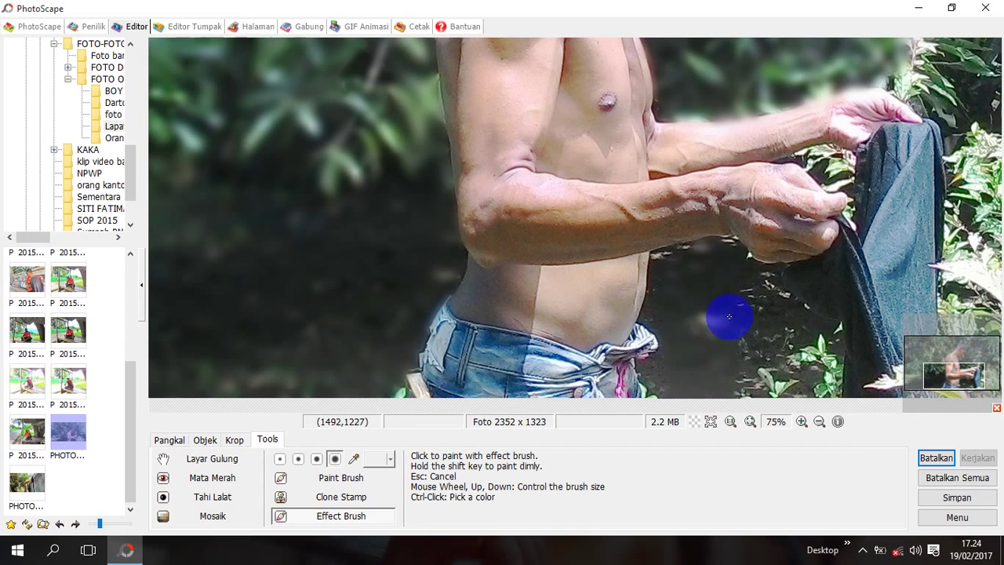
pyautogui.moveTo(729, 316); pyautogui.dragTo(808, 401)
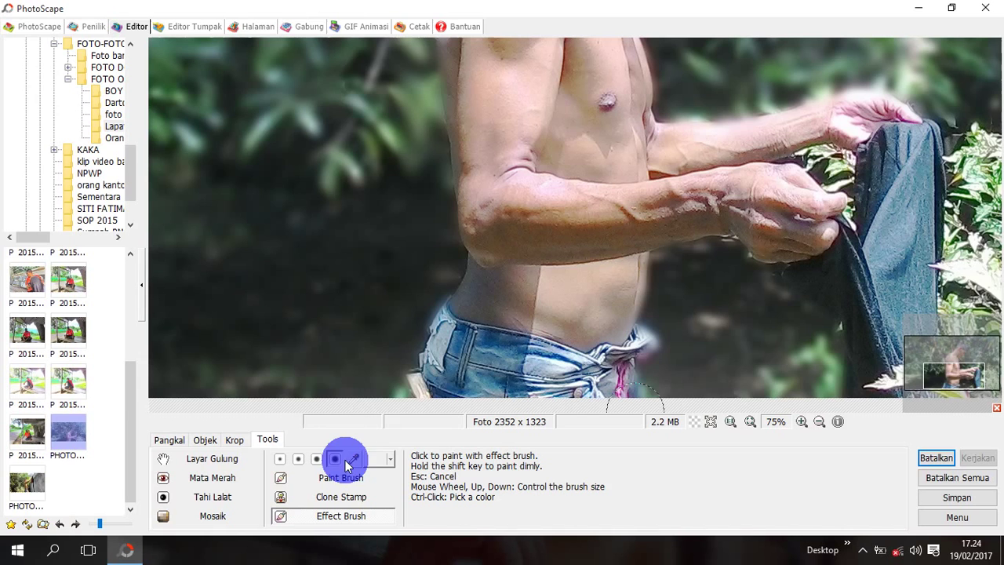
pyautogui.click(956, 376)
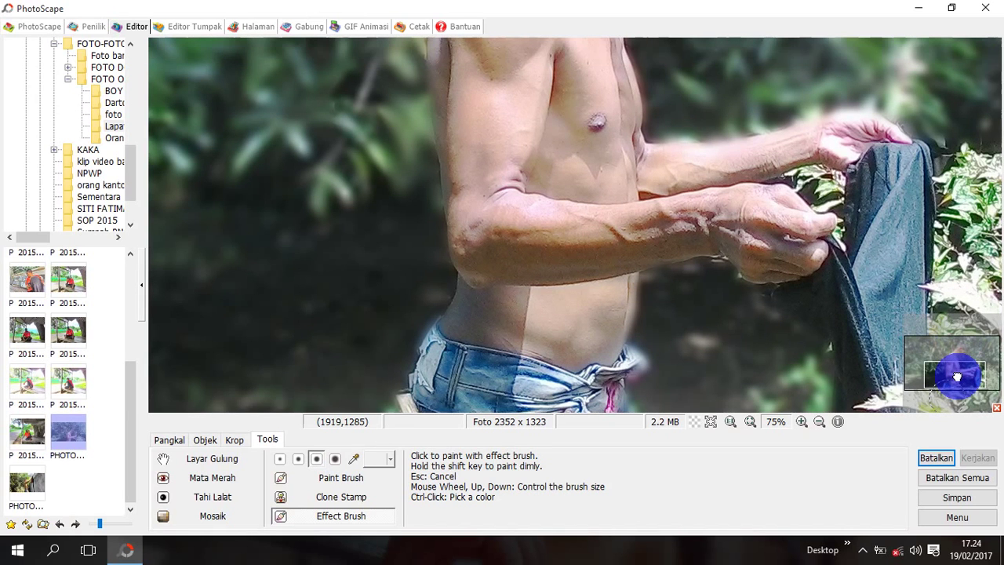
# - Blur two patches of foliage to the right of the man's torso and arm
pyautogui.moveTo(956, 377); pyautogui.dragTo(977, 348)
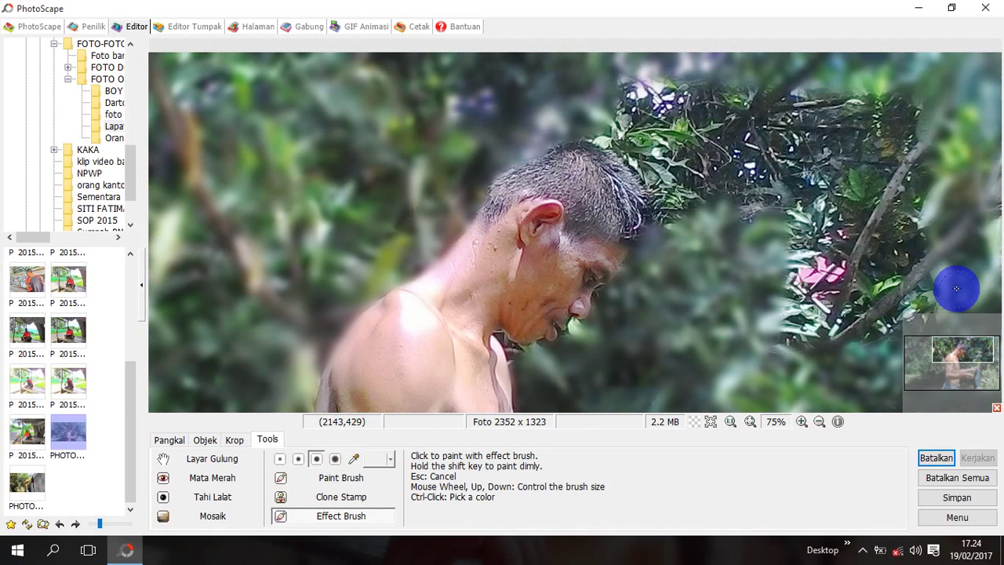
pyautogui.click(962, 367)
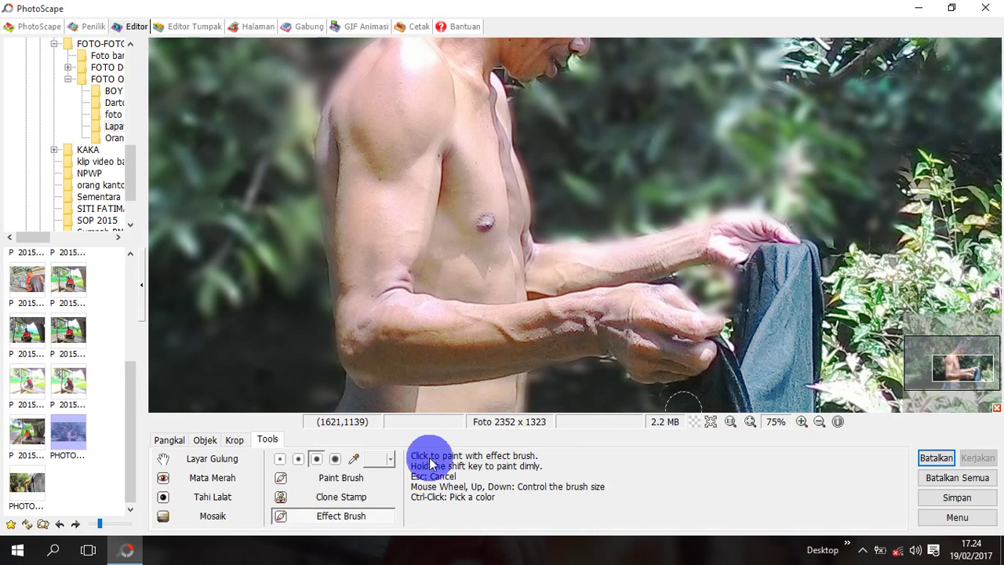
pyautogui.scroll(-1, 696, 274)
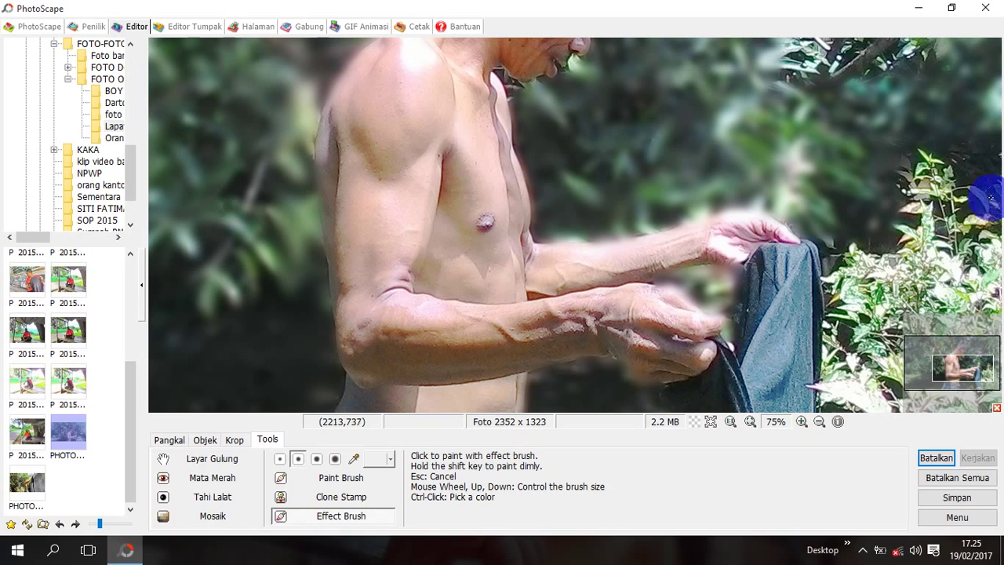
pyautogui.moveTo(990, 198); pyautogui.dragTo(869, 244)
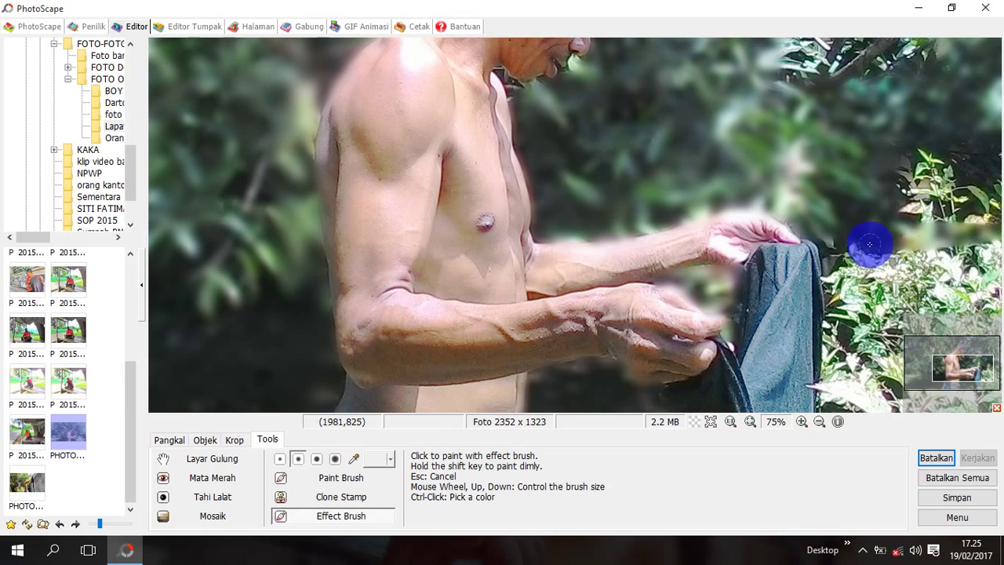
pyautogui.moveTo(905, 213); pyautogui.dragTo(938, 162)
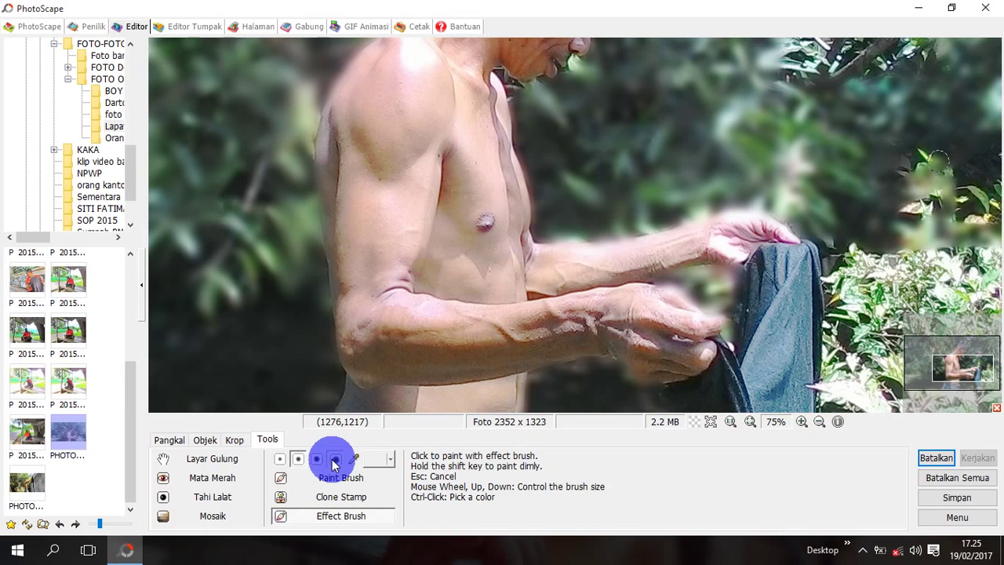
# - Enlarge the effect brush and zoom to 100% on the man's head
pyautogui.click(335, 459)
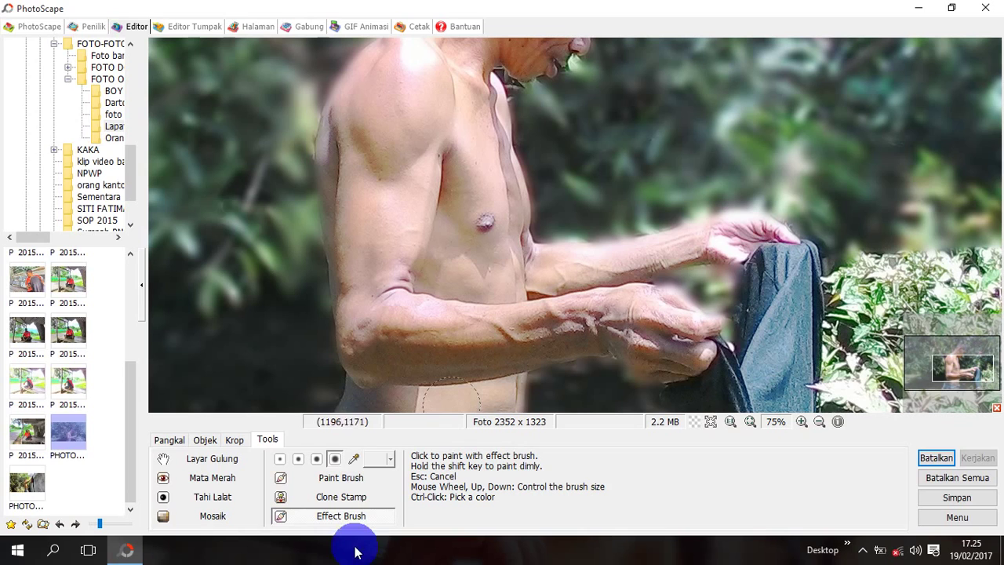
pyautogui.scroll(-2, 541, 50)
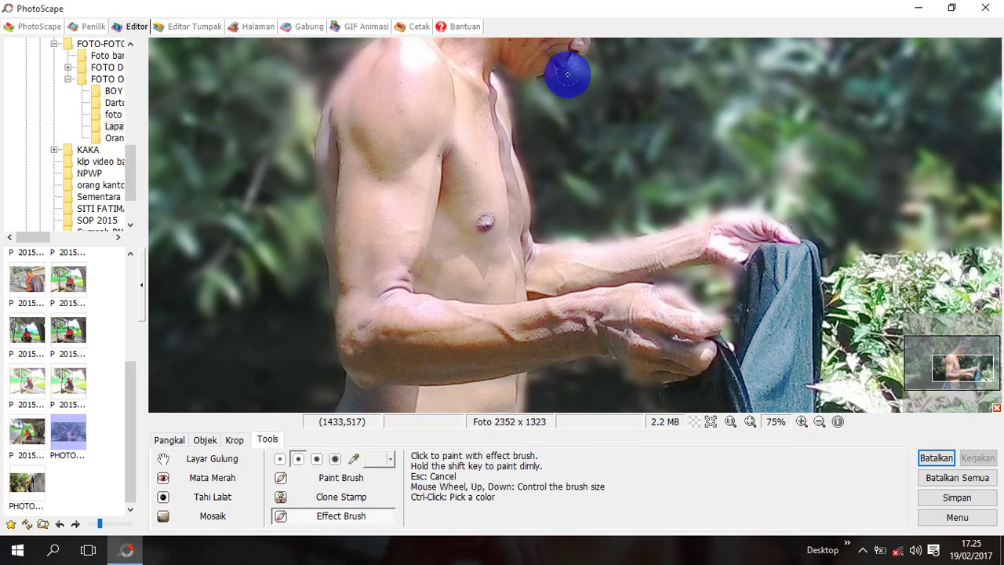
pyautogui.click(800, 421)
pyautogui.moveTo(962, 368); pyautogui.dragTo(957, 354)
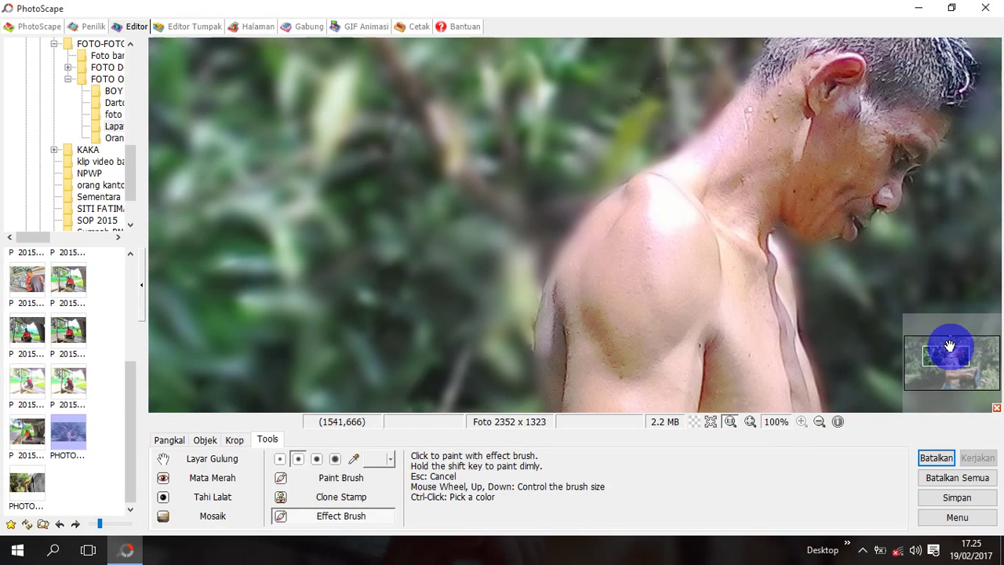
# - With a larger brush, blur the top foliage and branch strip around the head, then zoom out to 37%
pyautogui.click(949, 345)
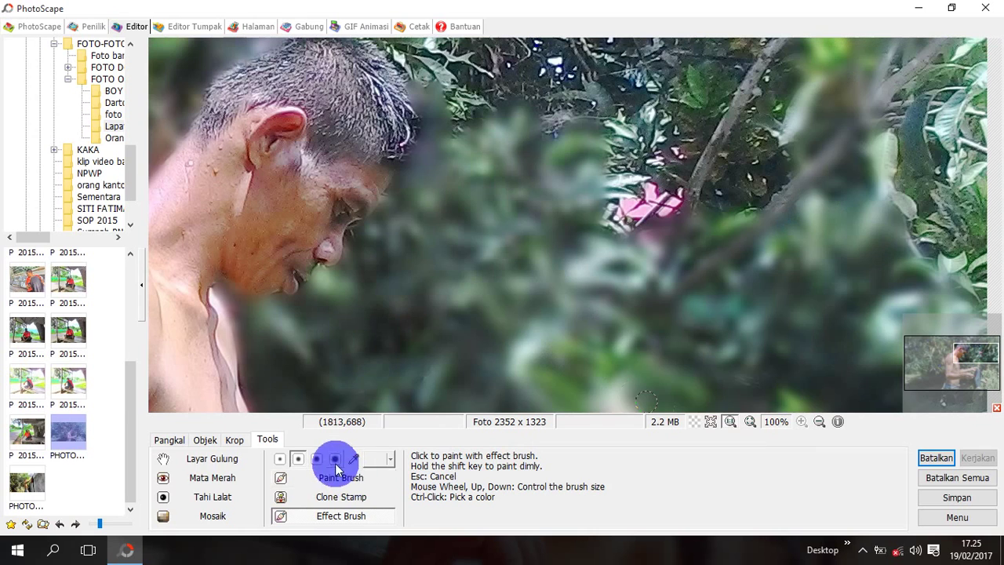
pyautogui.click(335, 458)
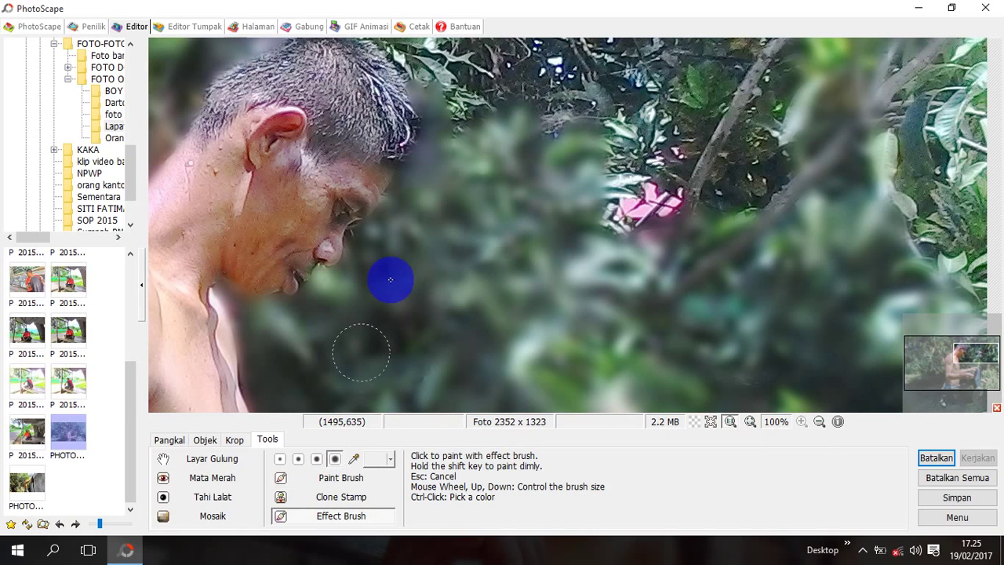
pyautogui.moveTo(399, 50)
pyautogui.mouseDown()
pyautogui.moveTo(491, 94)
pyautogui.moveTo(457, 70)
pyautogui.moveTo(726, 74)
pyautogui.moveTo(577, 141)
pyautogui.moveTo(630, 120)
pyautogui.moveTo(746, 141)
pyautogui.moveTo(992, 325)
pyautogui.moveTo(968, 271)
pyautogui.mouseUp()
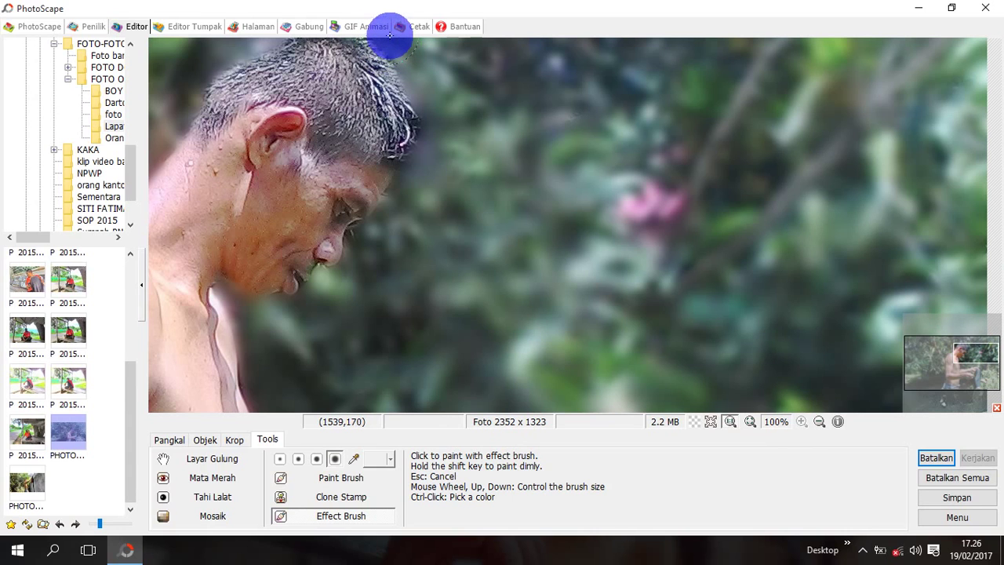
pyautogui.moveTo(972, 359); pyautogui.dragTo(967, 351)
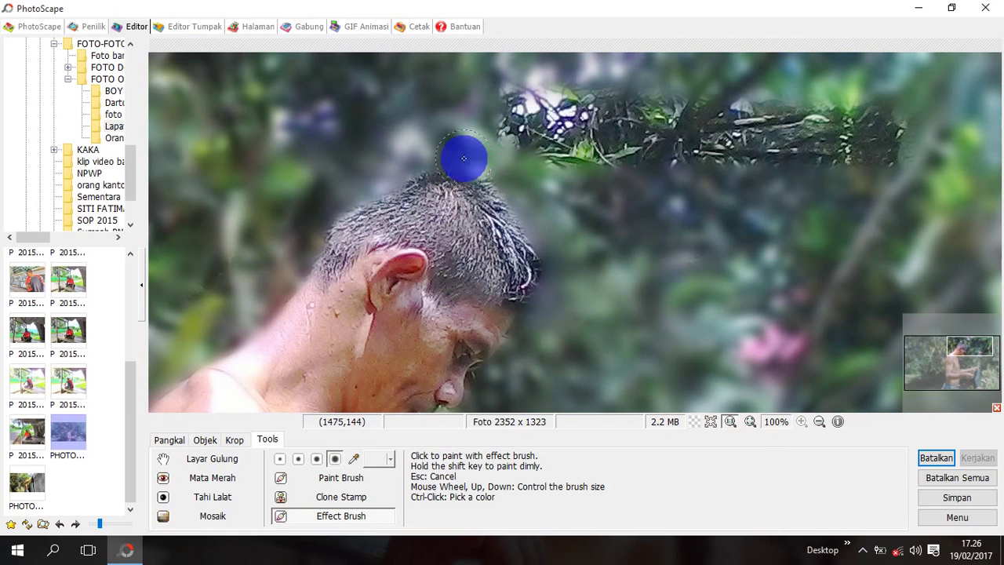
pyautogui.moveTo(463, 158); pyautogui.dragTo(873, 84)
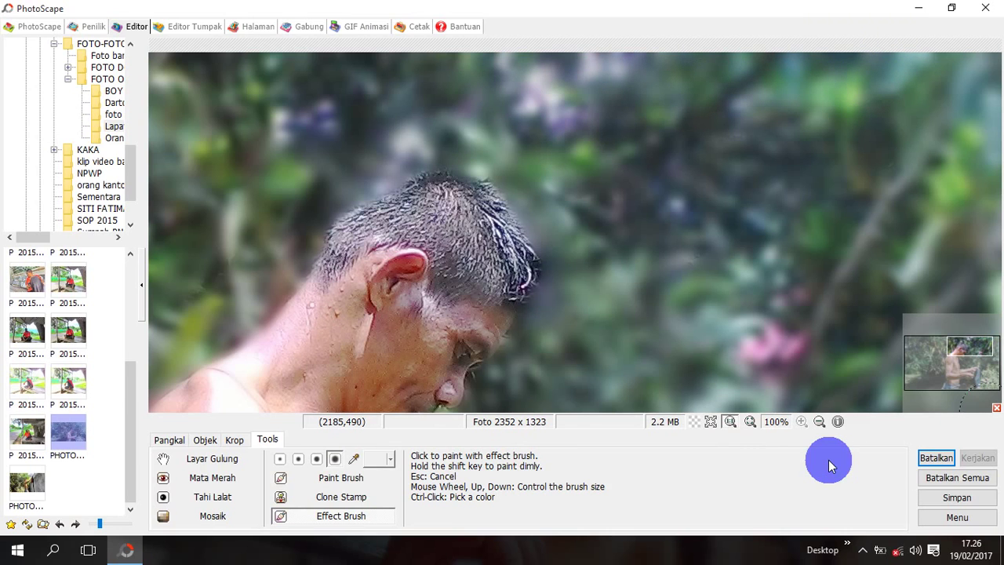
pyautogui.click(817, 421)
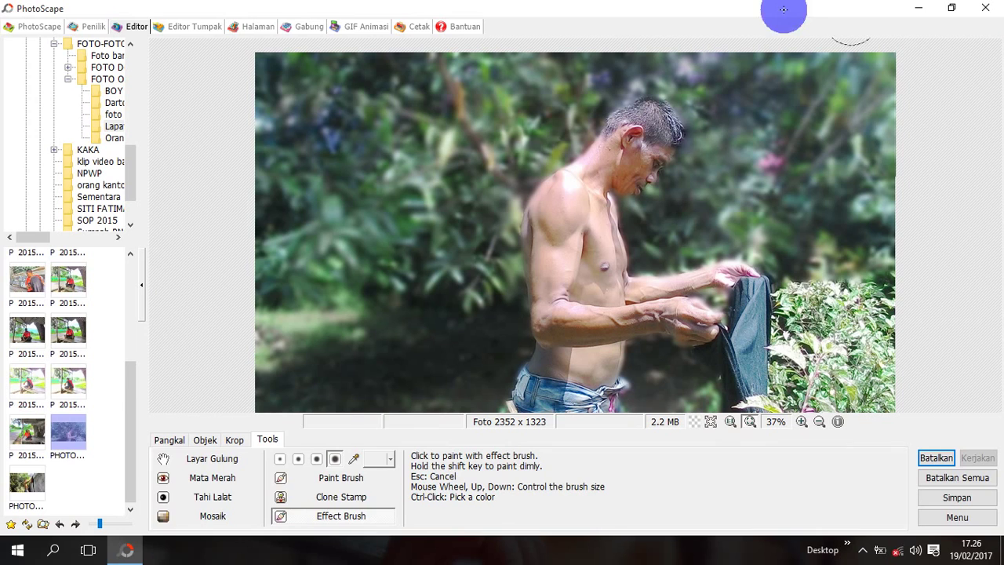
# - Apply Terangkan from the Pangkal tab's Warna, Terang list to brighten the photo
pyautogui.click(168, 440)
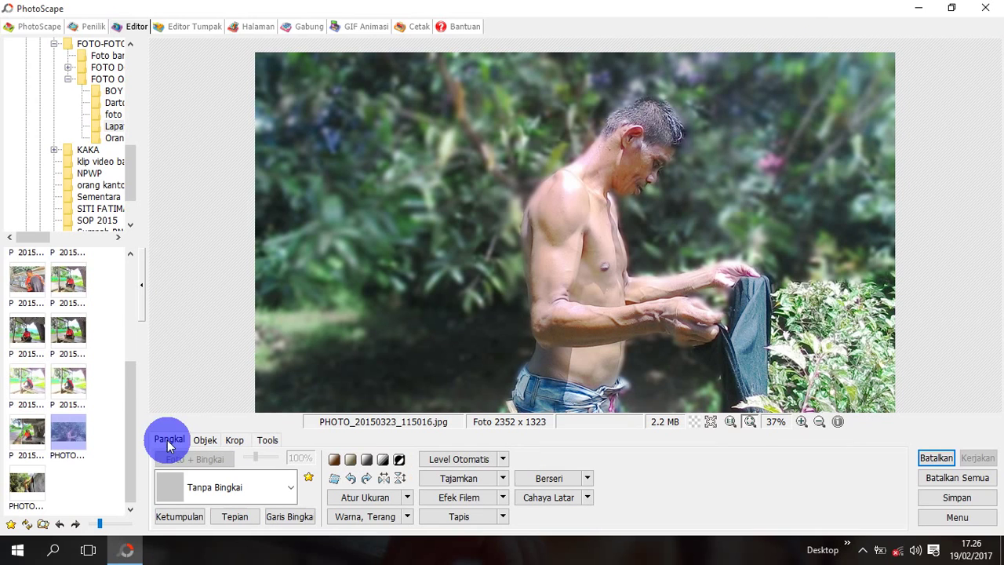
pyautogui.click(407, 516)
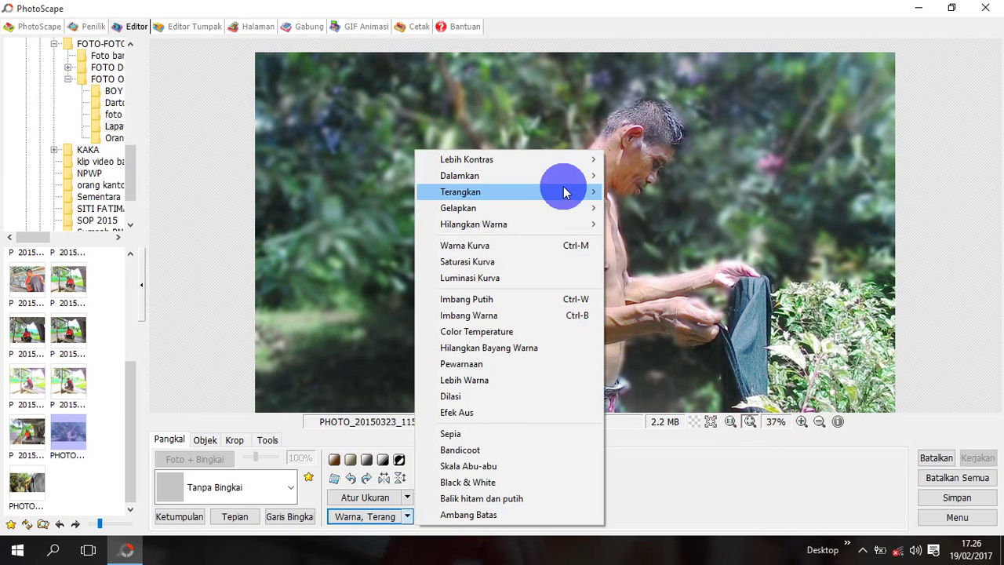
pyautogui.click(565, 192)
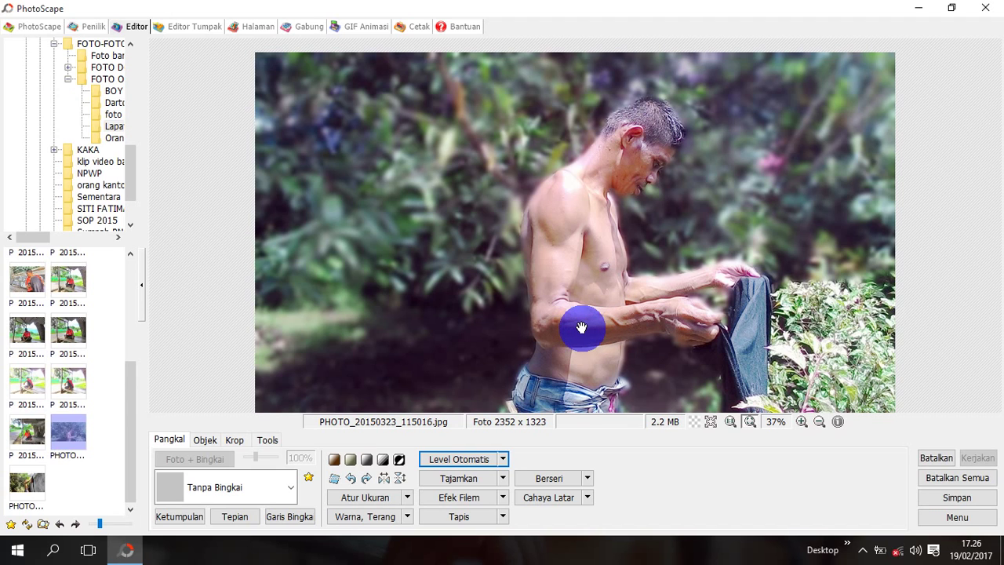
# - Browse the Tapis filter list without applying one, then reopen the Warna, Terang adjustments
pyautogui.click(504, 520)
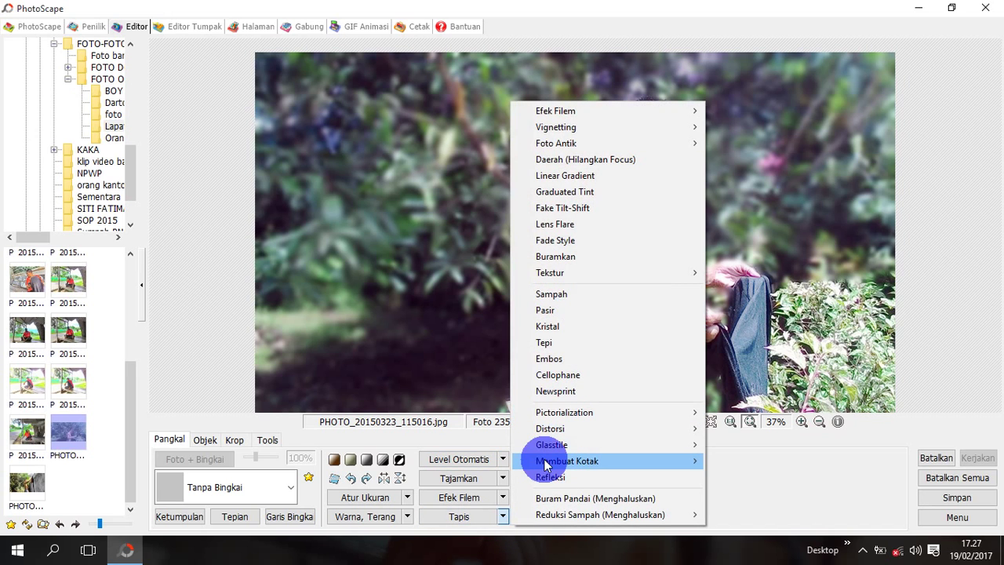
pyautogui.press('Escape')
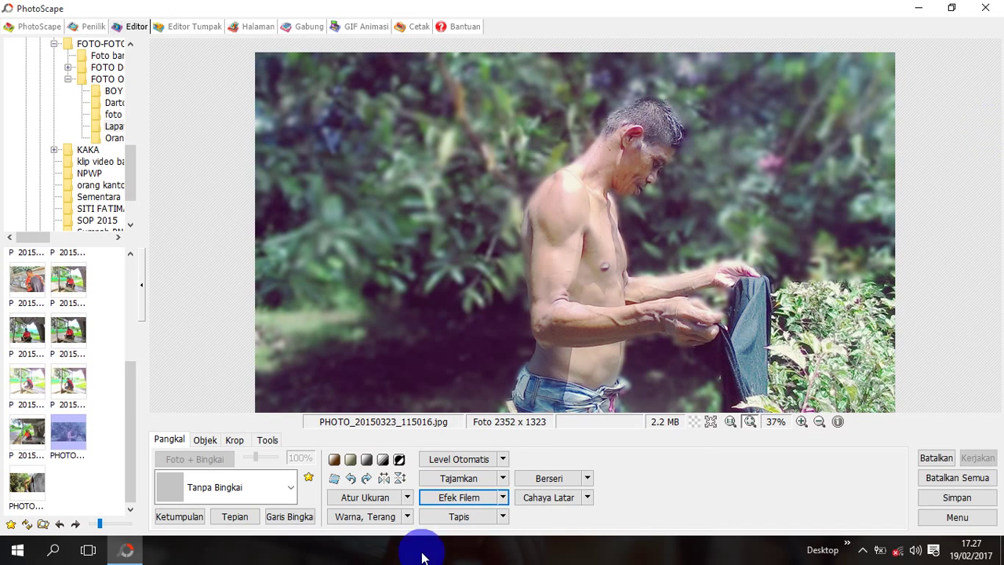
pyautogui.click(407, 517)
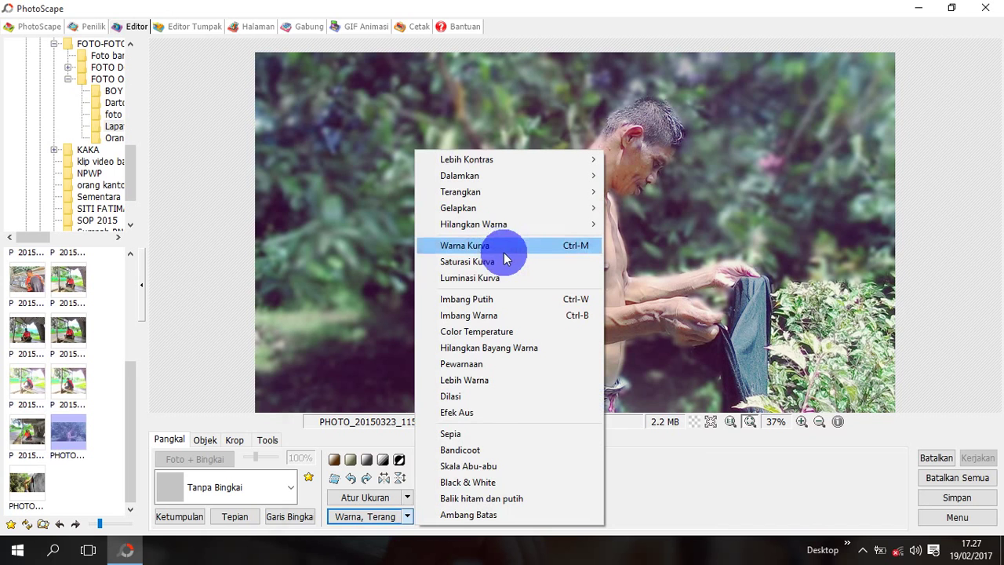
# - In Warna Kurva, bend the colour and saturation curves upward for brighter, richer colours
pyautogui.click(504, 251)
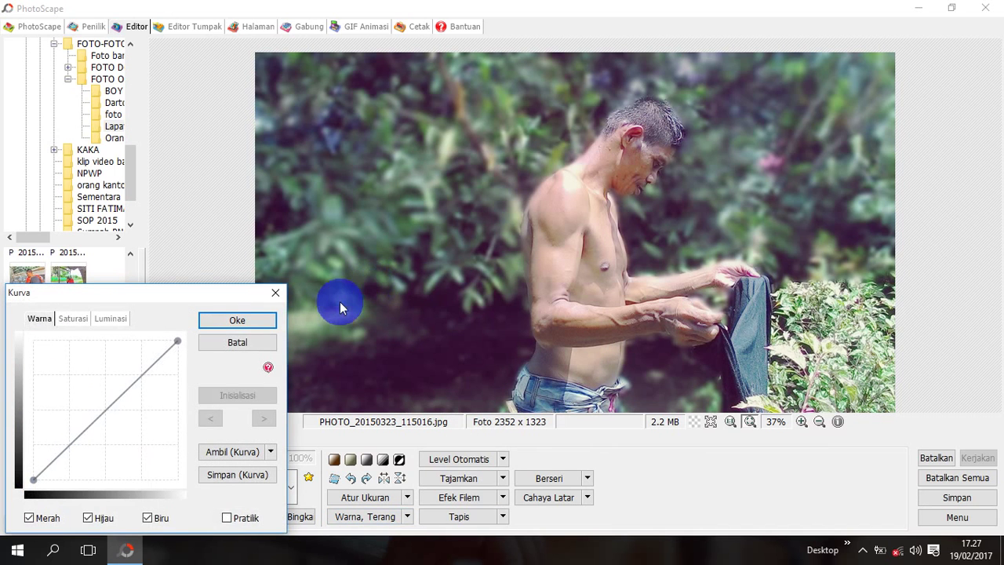
pyautogui.moveTo(90, 425); pyautogui.dragTo(90, 408)
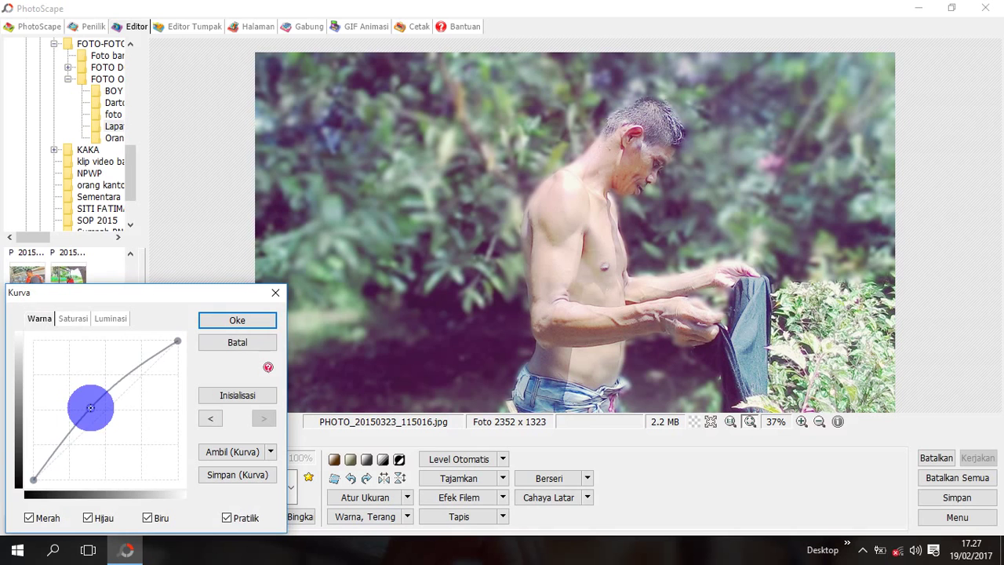
pyautogui.moveTo(90, 407); pyautogui.dragTo(78, 410)
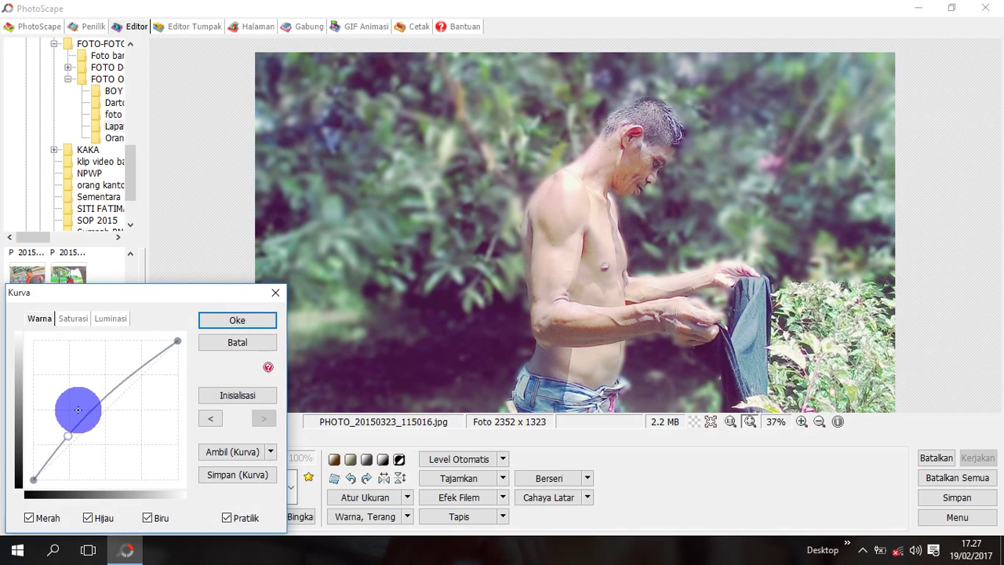
pyautogui.hotkey('ctrl', 'Tab')
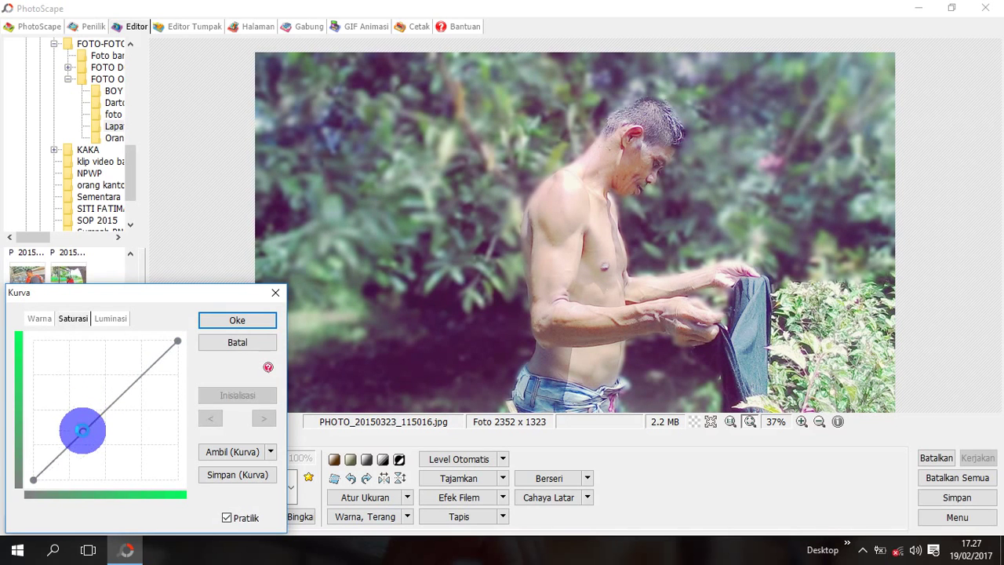
pyautogui.moveTo(82, 430); pyautogui.dragTo(82, 417)
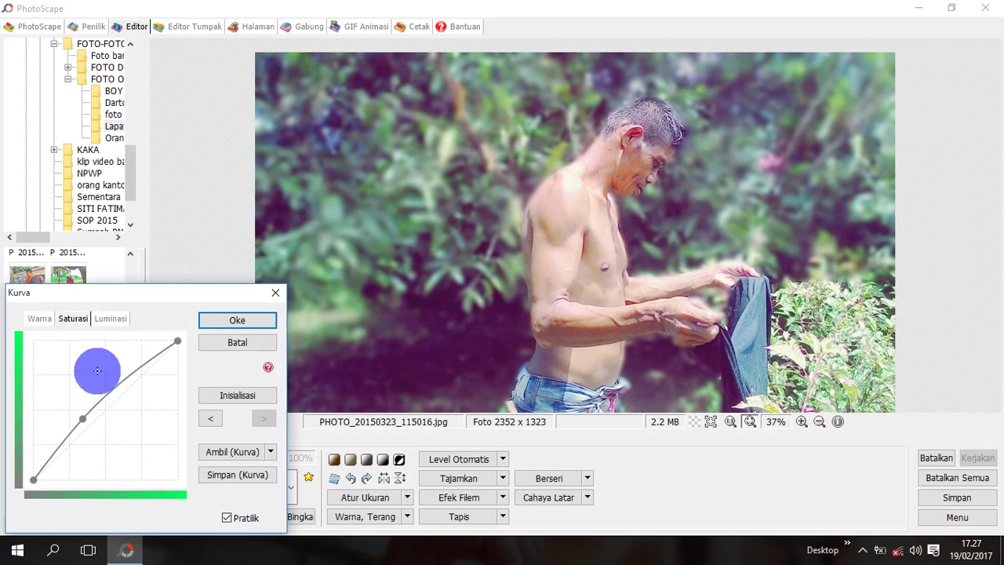
pyautogui.click(110, 318)
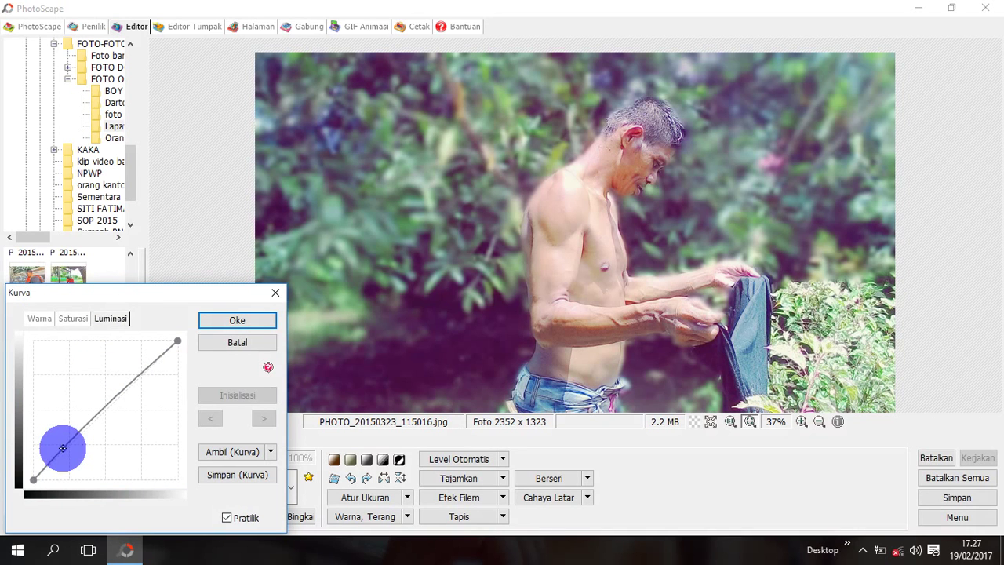
pyautogui.click(73, 319)
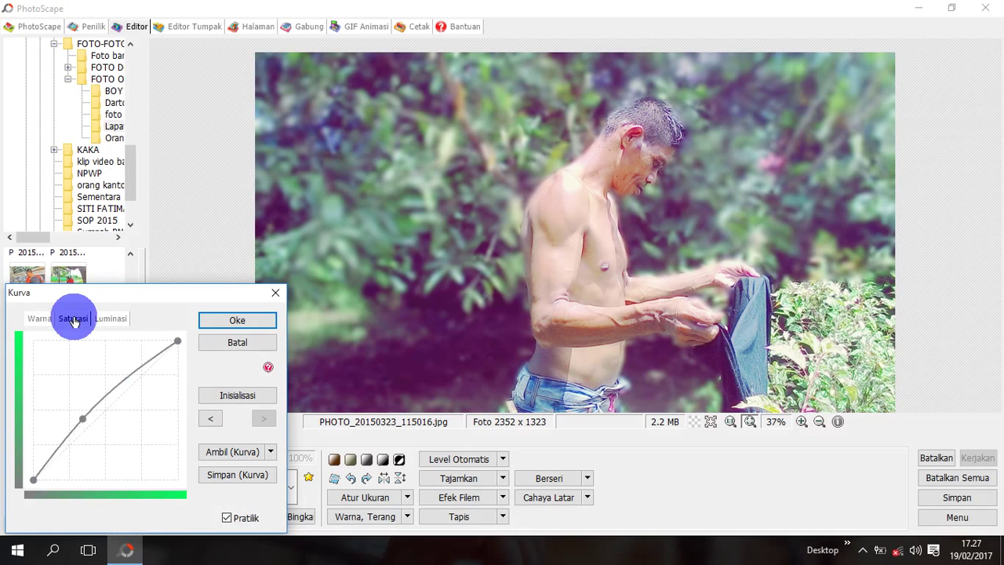
# - Refine the saturation and colour curves, lifting the shadow end, and apply with Oke
pyautogui.moveTo(82, 419)
pyautogui.mouseDown()
pyautogui.moveTo(104, 377)
pyautogui.moveTo(107, 399)
pyautogui.mouseUp()
pyautogui.click(137, 375)
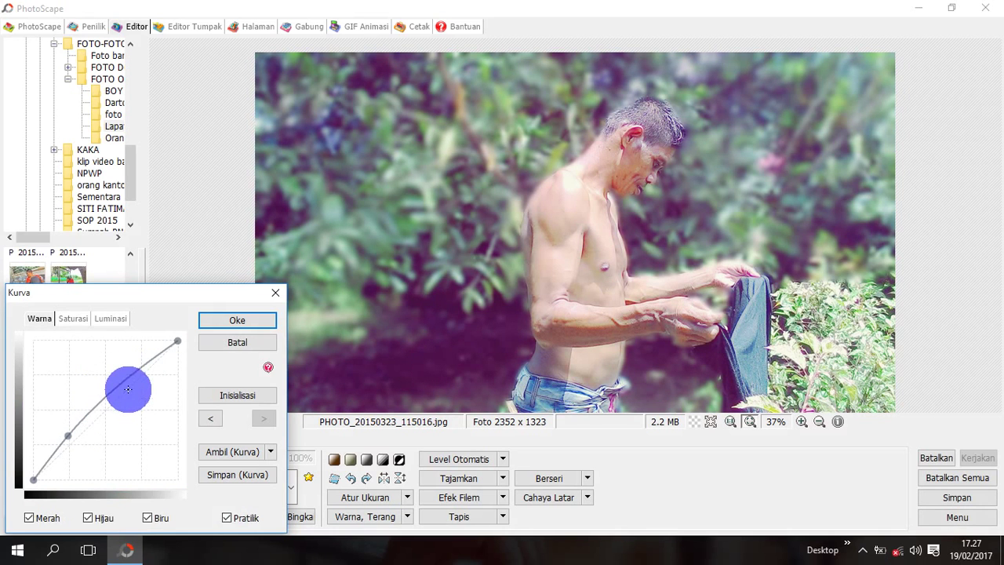
pyautogui.moveTo(127, 389); pyautogui.dragTo(122, 376)
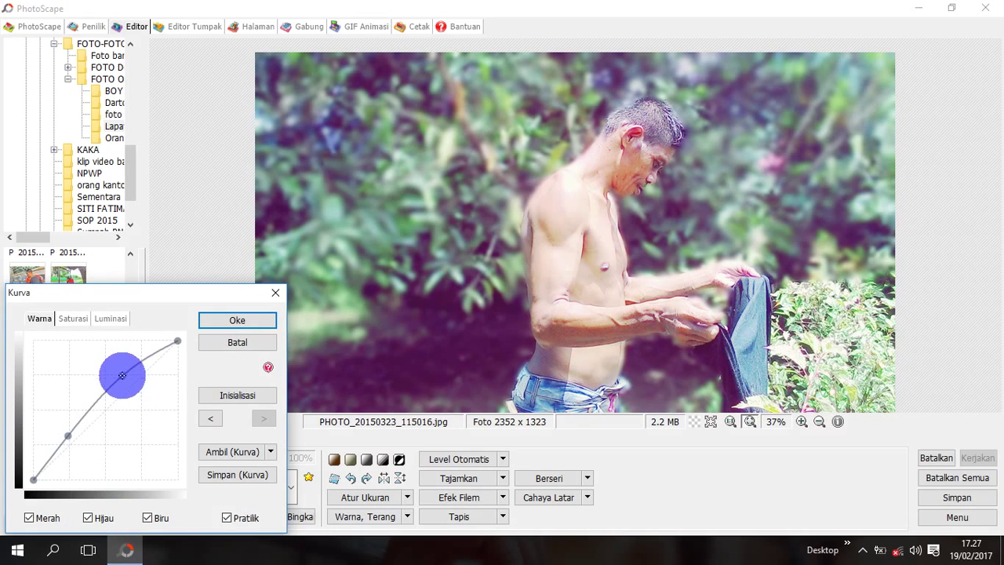
pyautogui.click(43, 460)
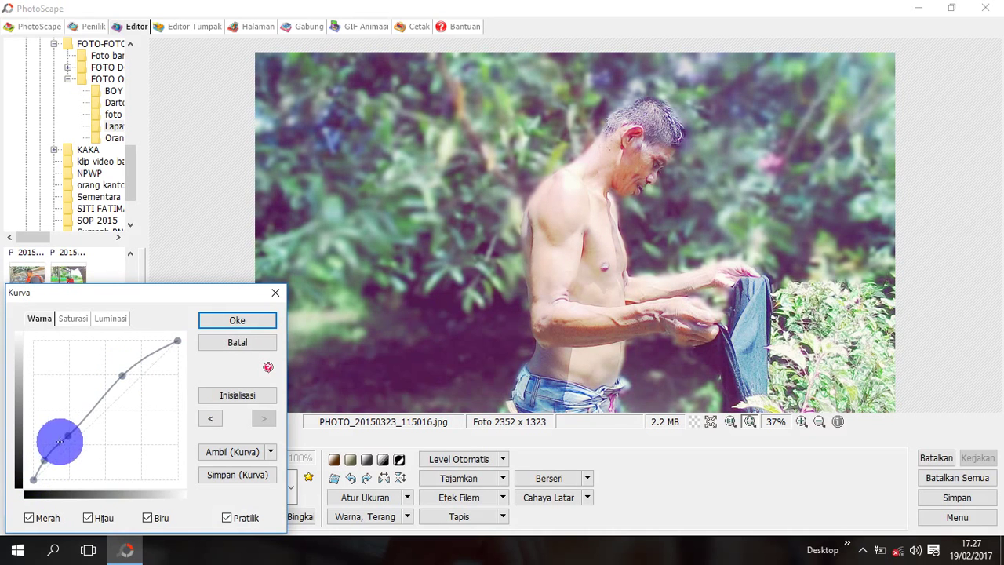
pyautogui.moveTo(68, 435)
pyautogui.mouseDown()
pyautogui.moveTo(70, 420)
pyautogui.moveTo(68, 433)
pyautogui.mouseUp()
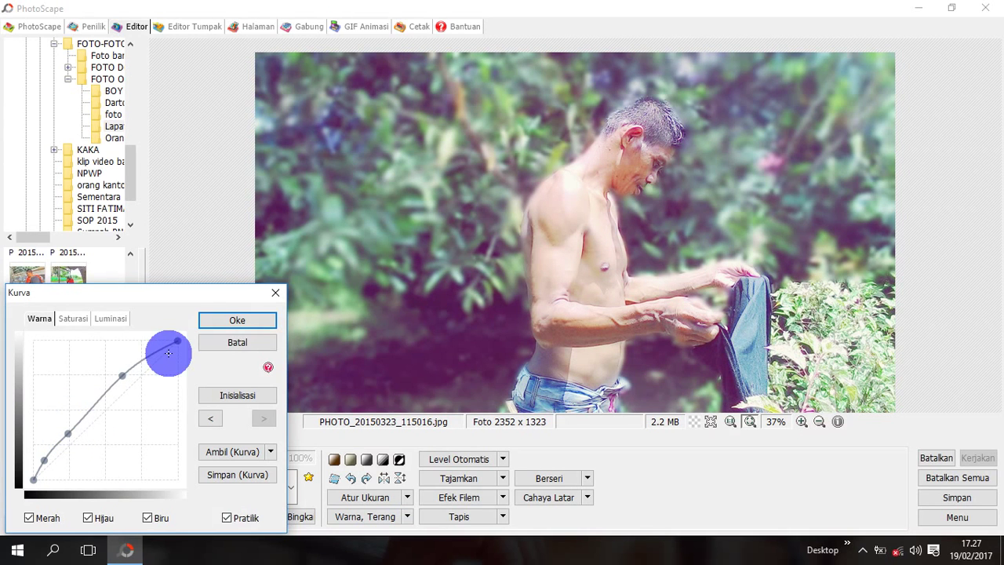
pyautogui.click(237, 320)
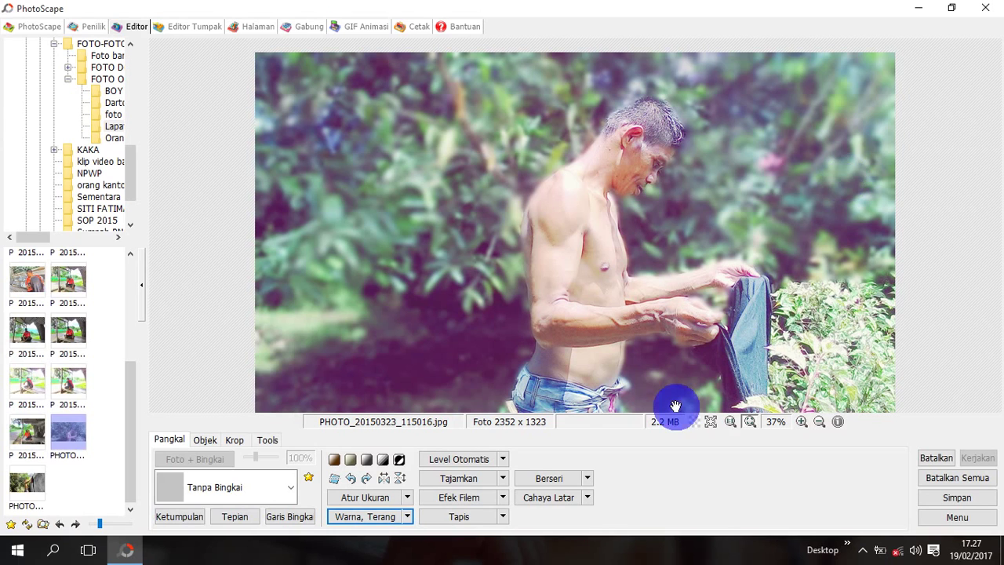
# - Set the Effect Brush back to Buramkan - Tinggi and blur the plants right of the dark cloth
pyautogui.press('Tab')
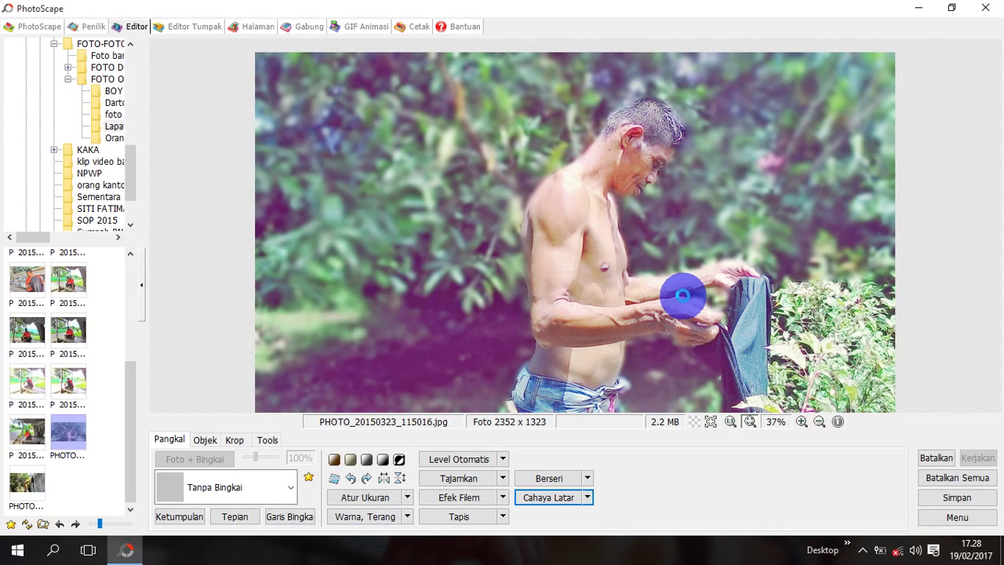
pyautogui.click(270, 444)
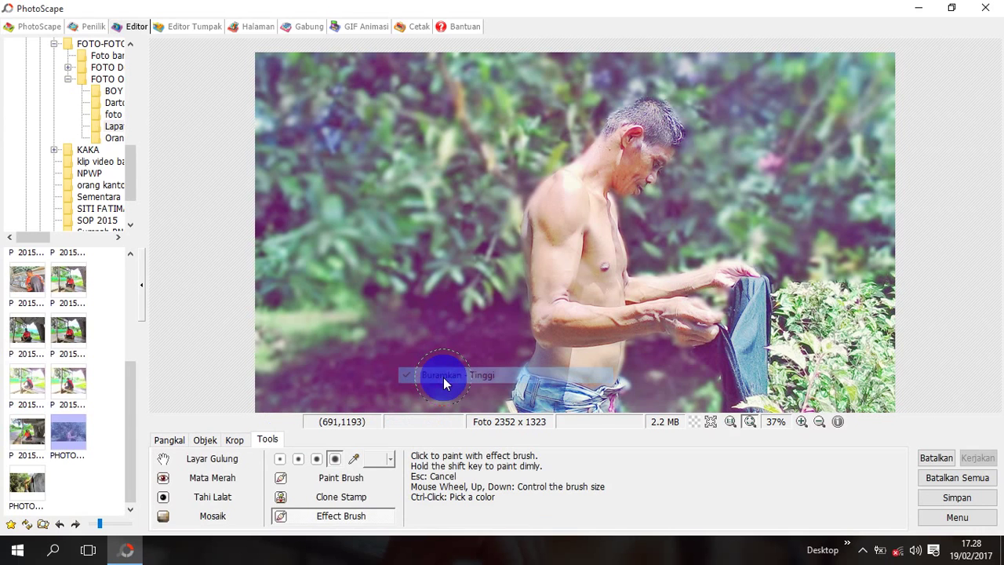
pyautogui.click(443, 377)
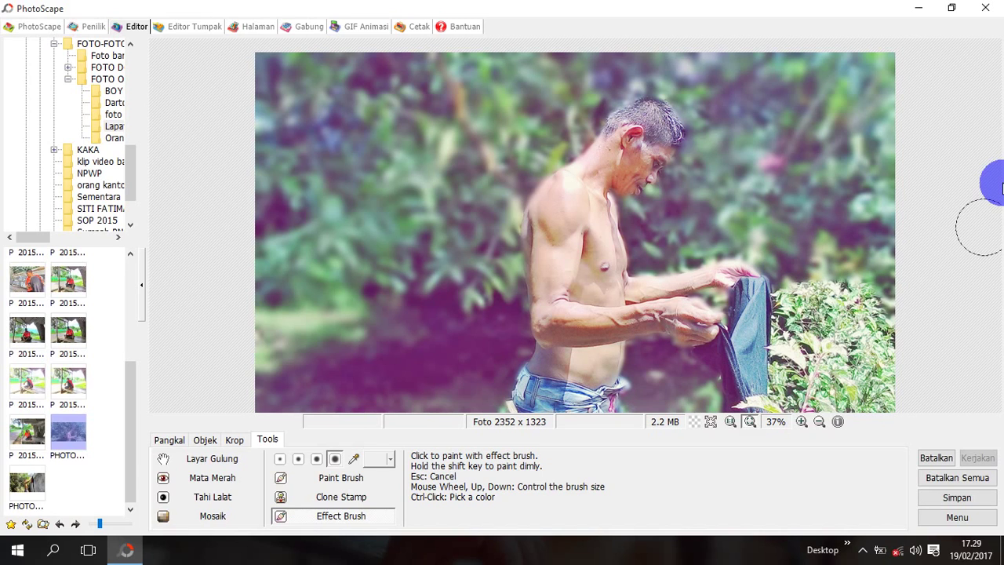
pyautogui.moveTo(815, 376)
pyautogui.mouseDown()
pyautogui.moveTo(833, 291)
pyautogui.moveTo(795, 363)
pyautogui.mouseUp()
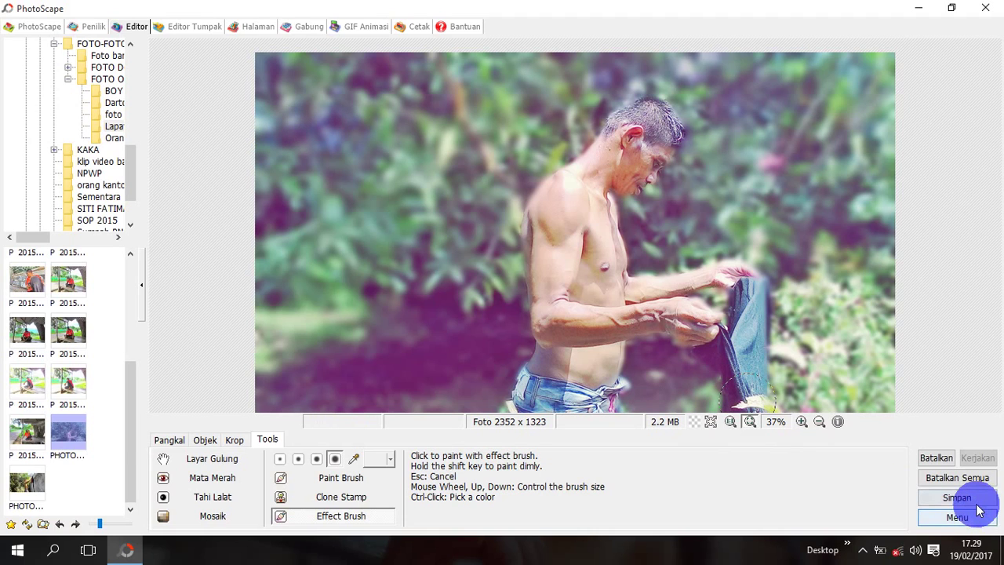
# - Brighten the photo by a medium amount with Terangkan > Tengah
pyautogui.click(181, 441)
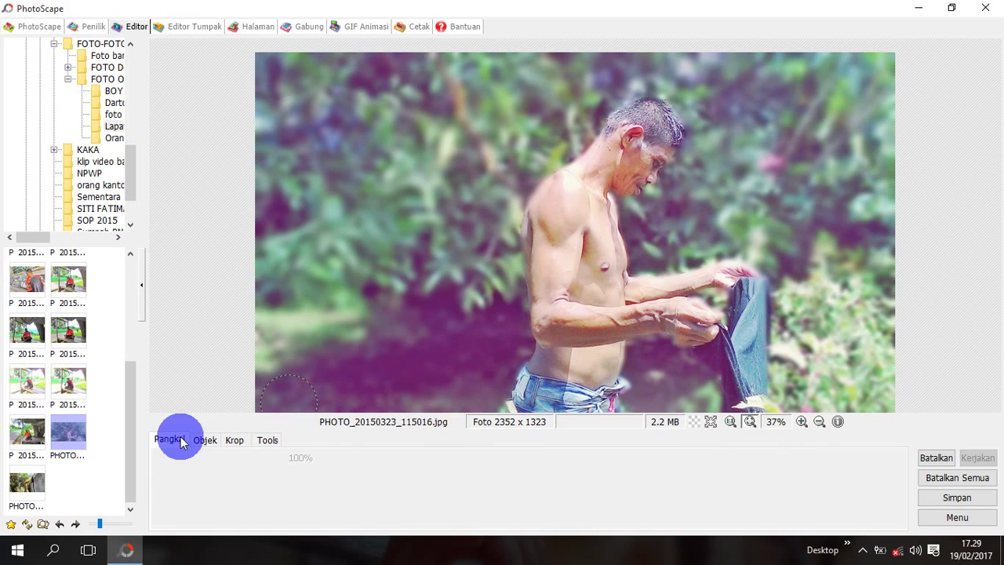
pyautogui.click(407, 516)
pyautogui.moveTo(460, 192)
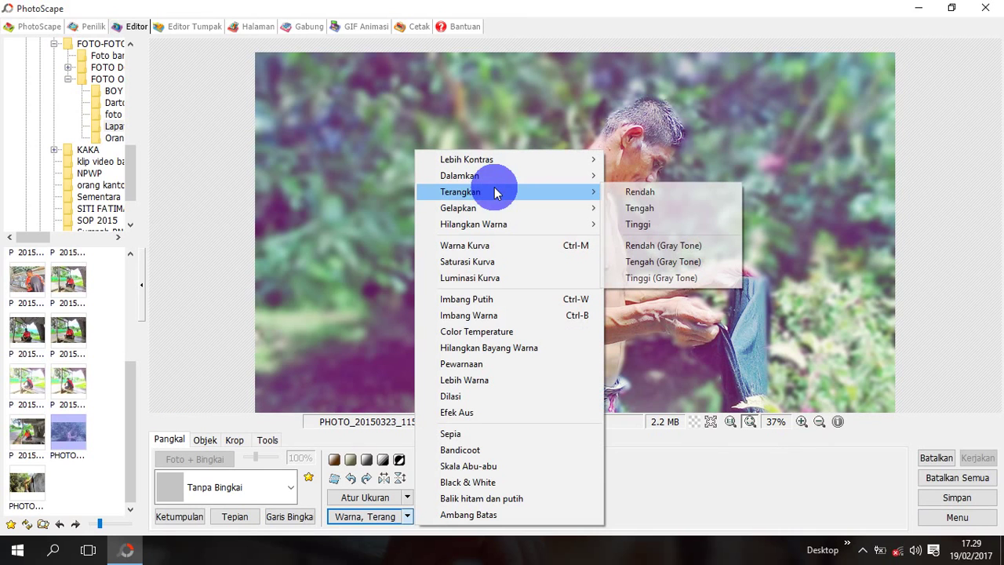
pyautogui.click(652, 214)
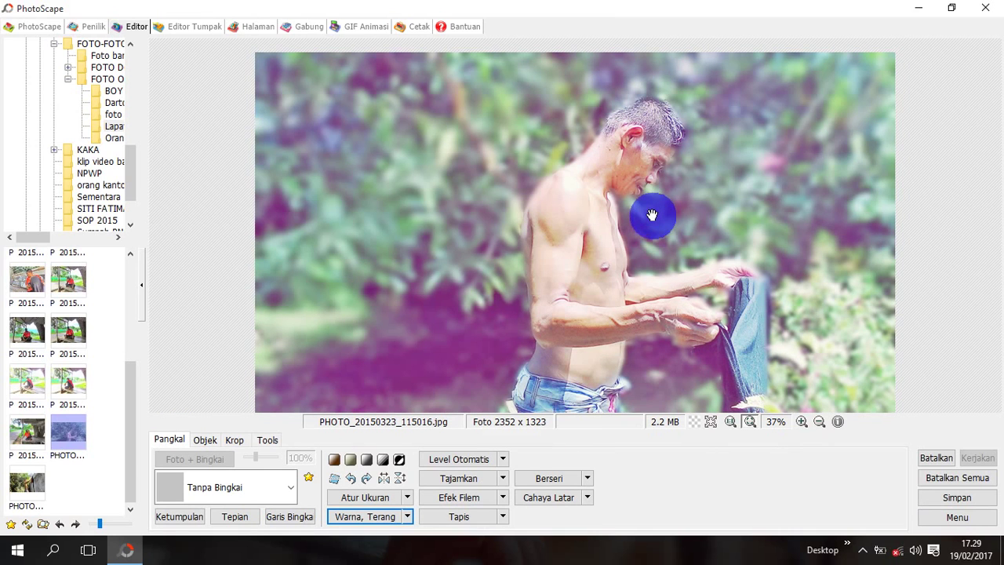
# - Try medium auto contrast, undo it, and bring up the Hilangkan Bayang Warna settings
pyautogui.click(502, 459)
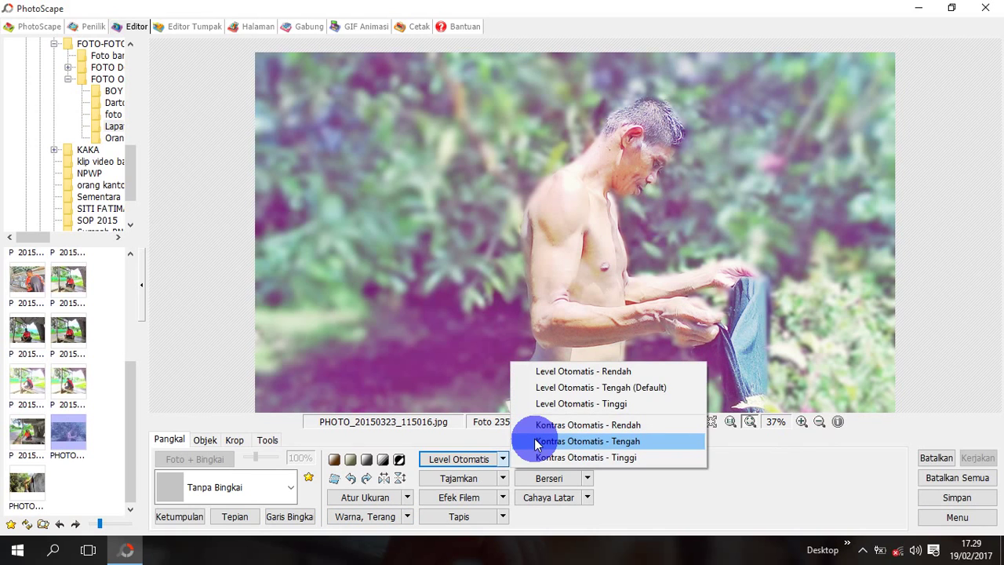
pyautogui.click(537, 444)
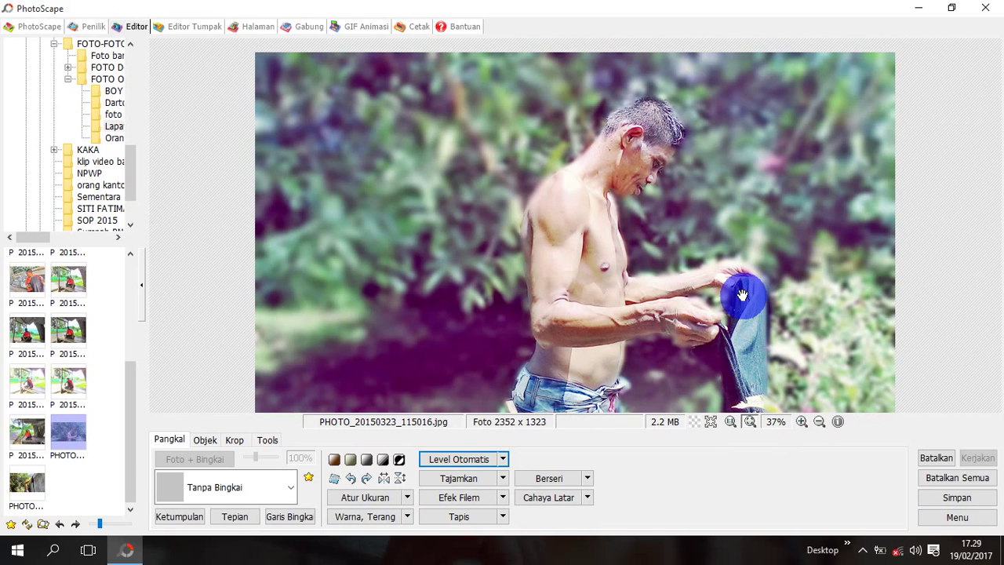
pyautogui.hotkey('ctrl', 'z')
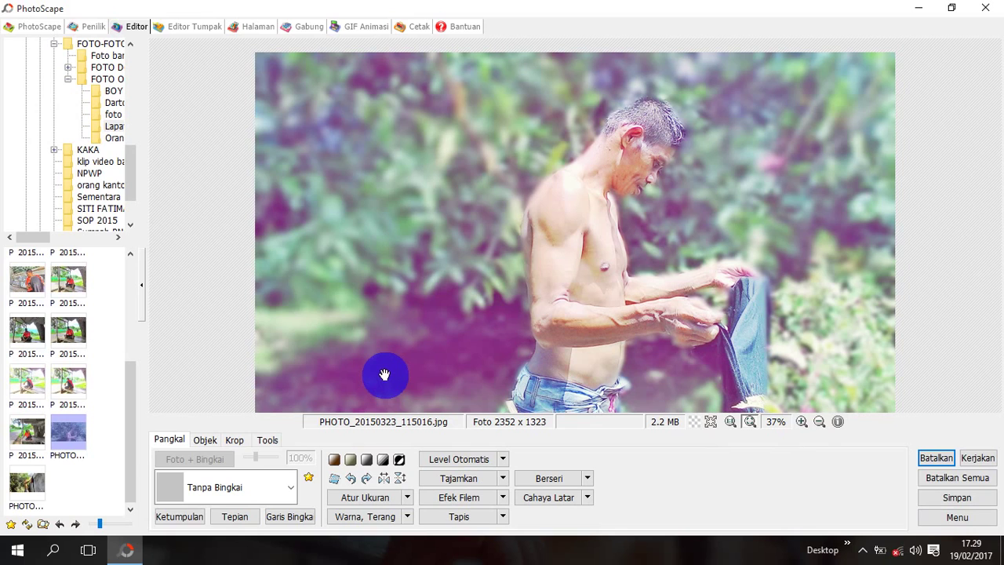
pyautogui.click(408, 516)
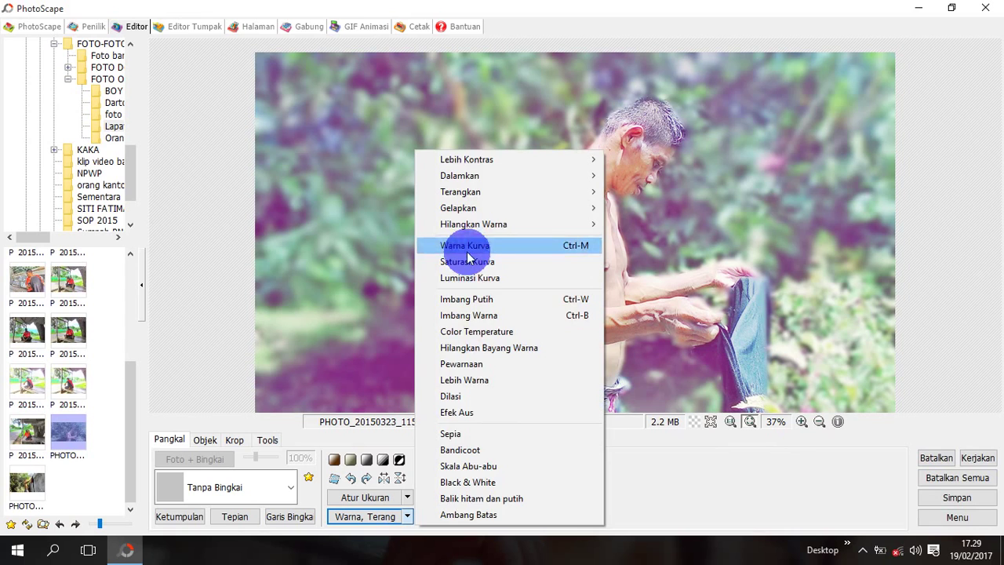
pyautogui.click(491, 339)
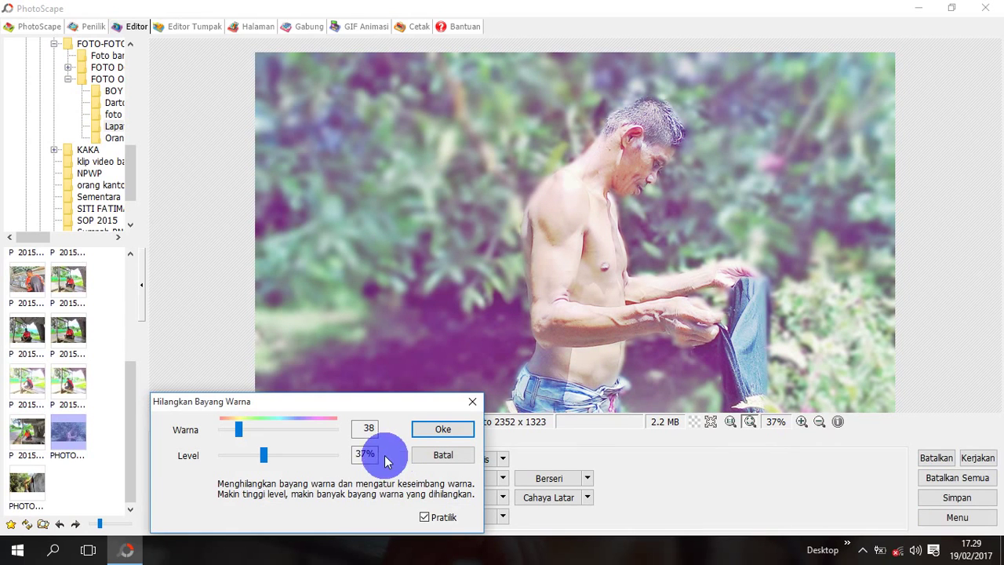
# - Apply colour-cast removal with Warna 52 and Level 39%
pyautogui.moveTo(264, 455); pyautogui.dragTo(284, 460)
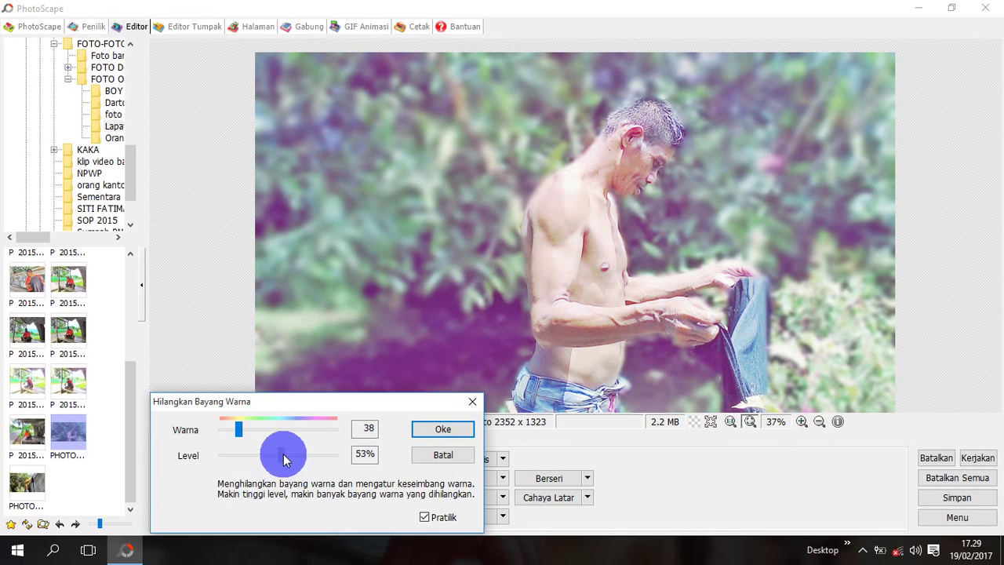
pyautogui.moveTo(239, 429)
pyautogui.mouseDown()
pyautogui.moveTo(272, 429)
pyautogui.moveTo(243, 441)
pyautogui.mouseUp()
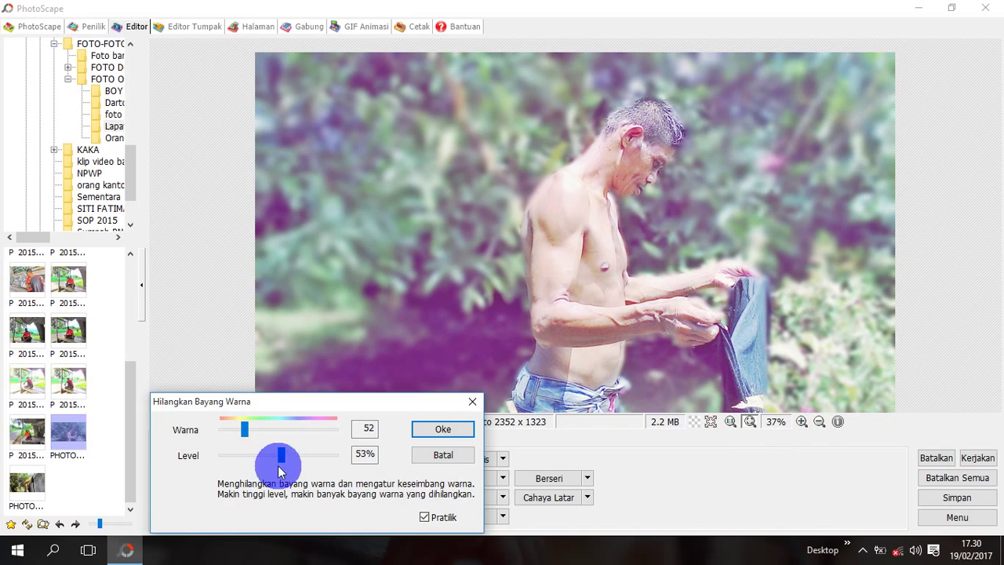
pyautogui.moveTo(280, 468); pyautogui.dragTo(266, 469)
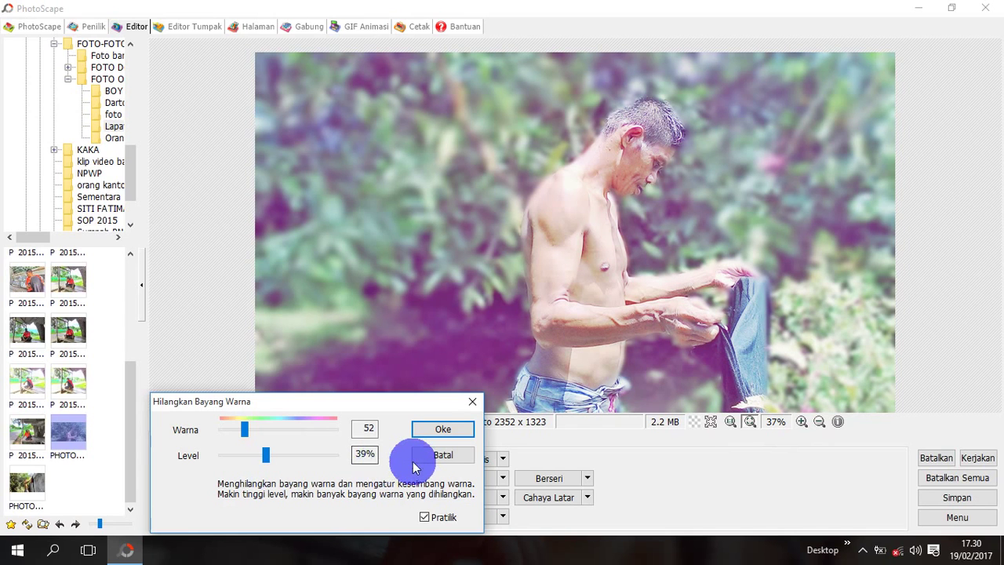
pyautogui.click(414, 459)
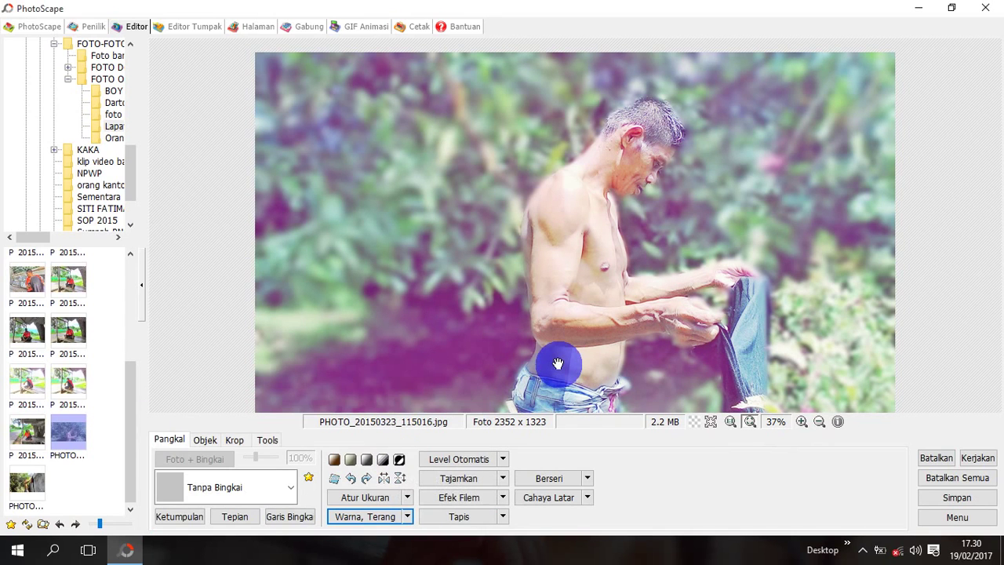
# - Replace a trial strong darkening with medium Gelapkan, then bring up the save options
pyautogui.click(407, 516)
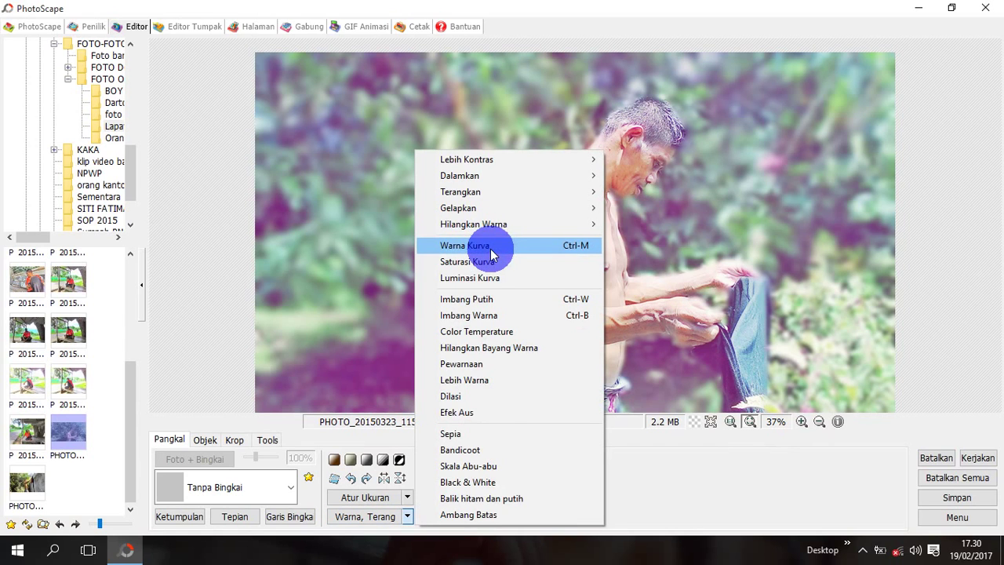
pyautogui.moveTo(458, 208)
pyautogui.click(642, 236)
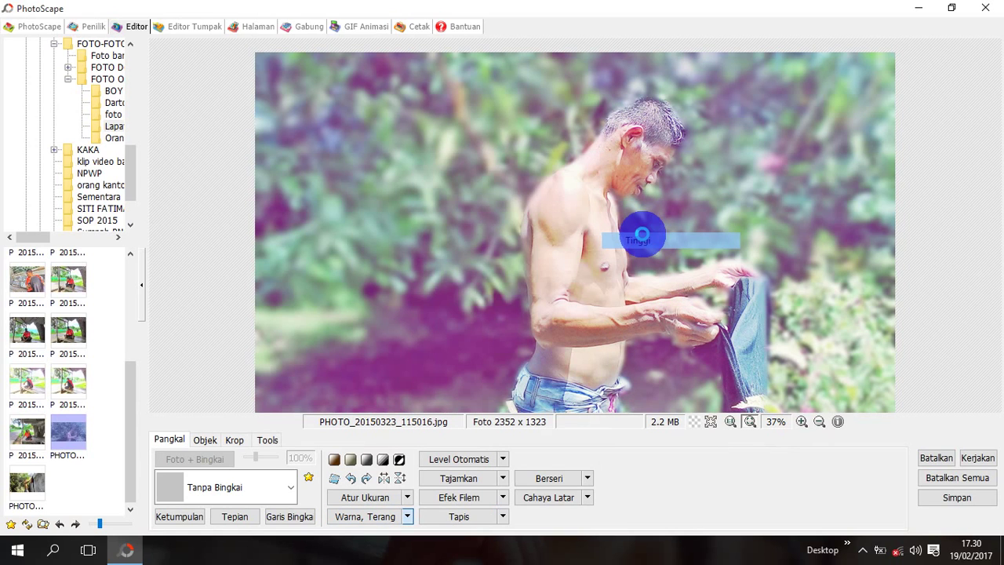
pyautogui.click(938, 458)
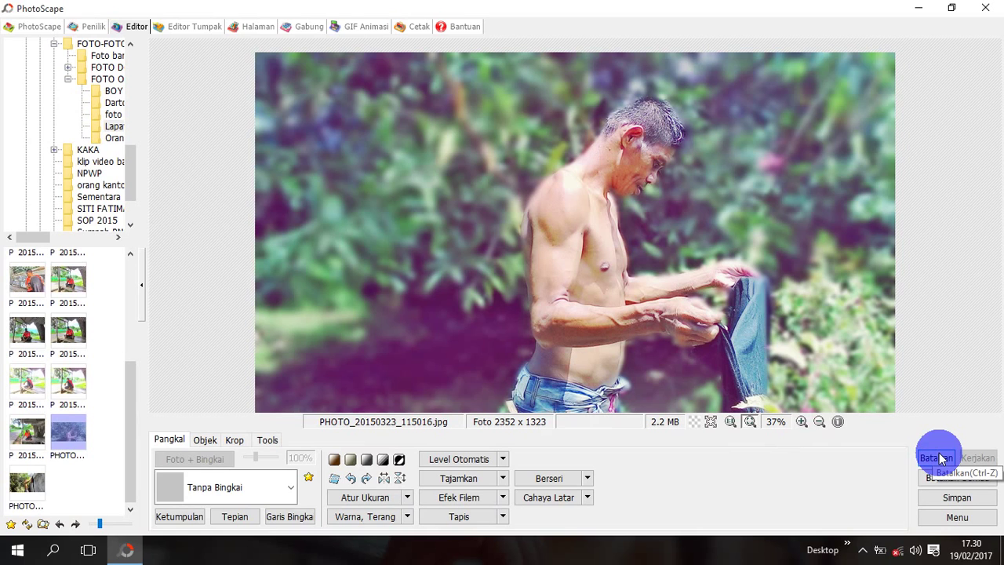
pyautogui.click(937, 458)
pyautogui.click(406, 515)
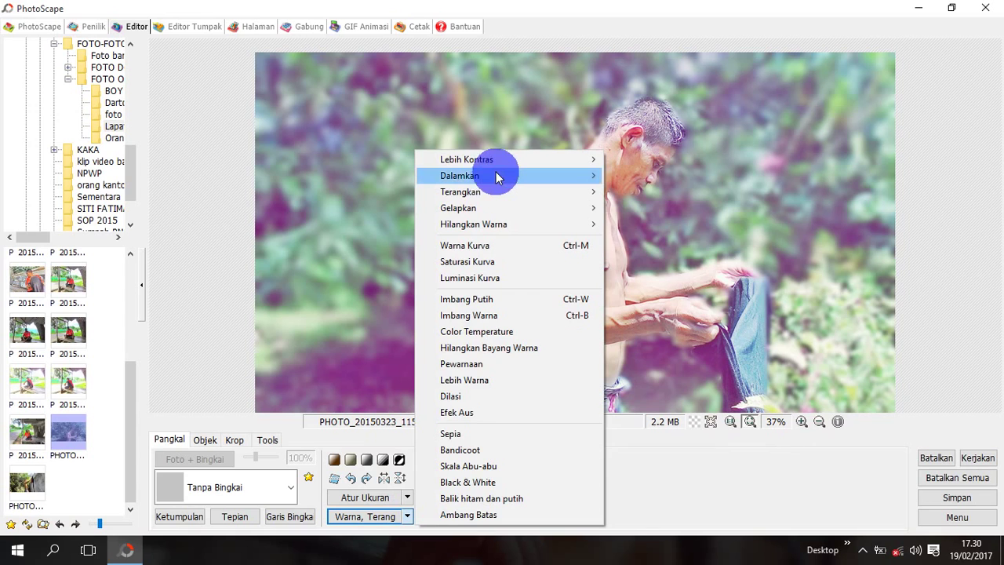
pyautogui.moveTo(457, 207)
pyautogui.click(641, 226)
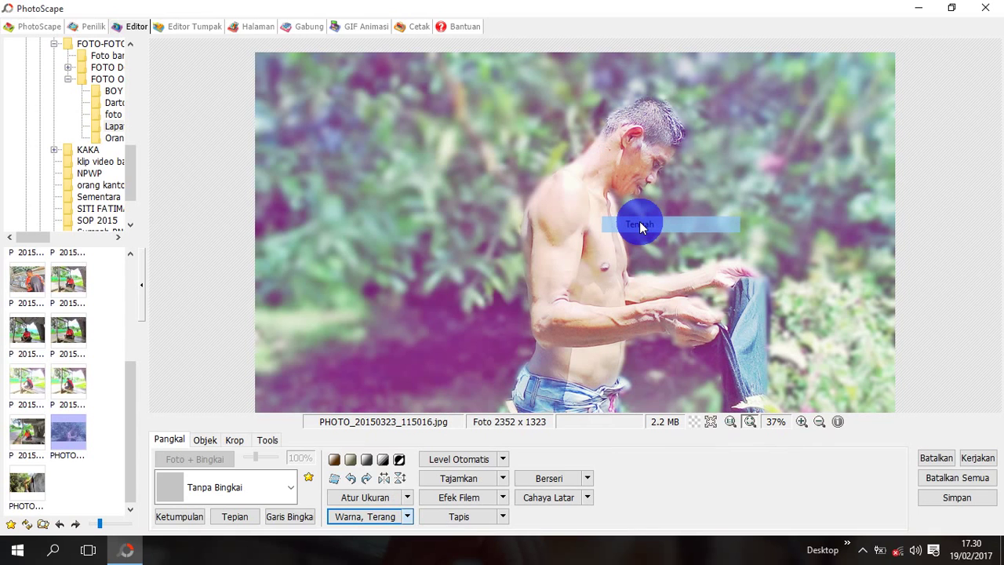
pyautogui.hotkey('ctrl', 's')
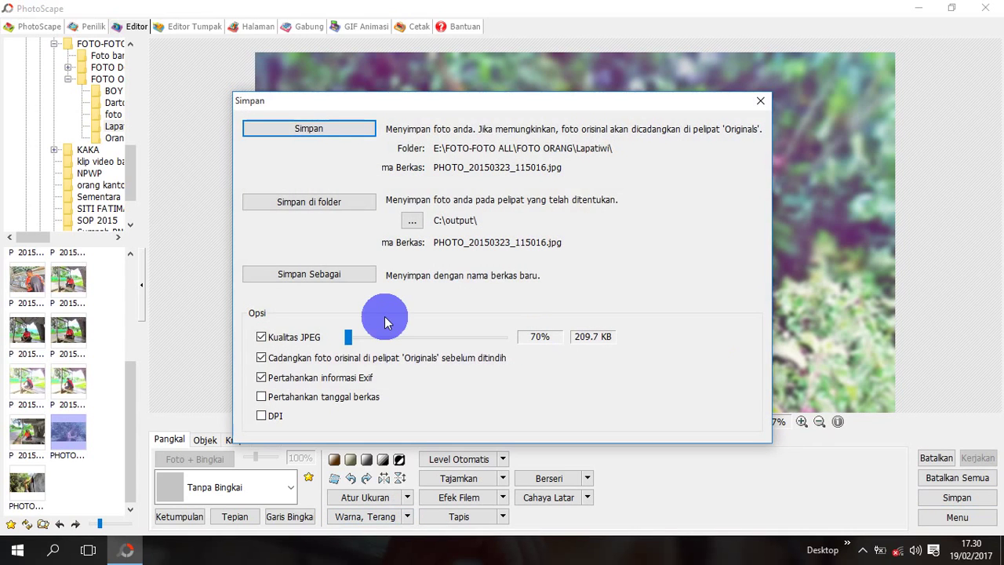
# - Save the photo as a new JPEG PHOTO_20150323_115016 in Pictures, then minimise PhotoScape
pyautogui.click(370, 276)
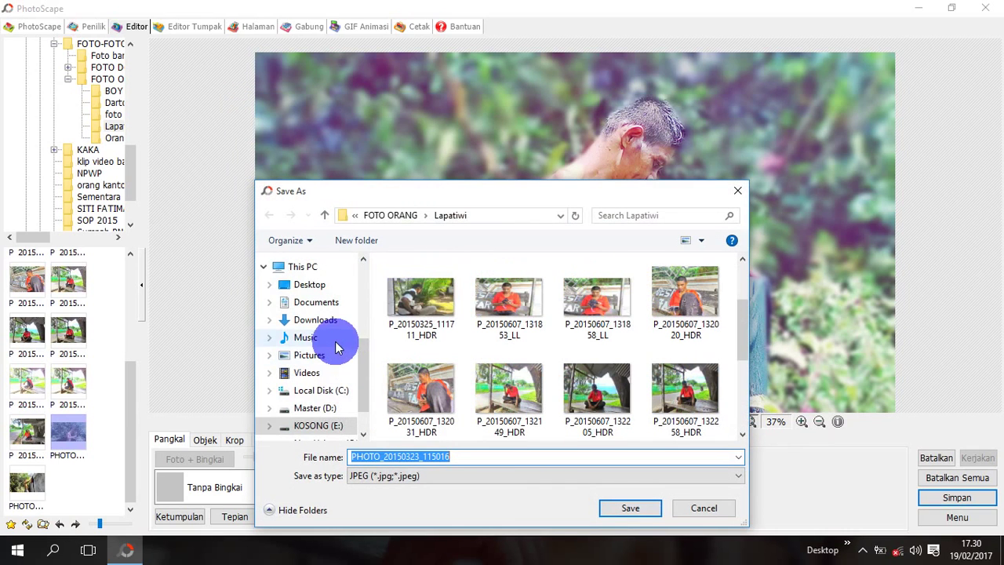
pyautogui.scroll(-2, 338, 345)
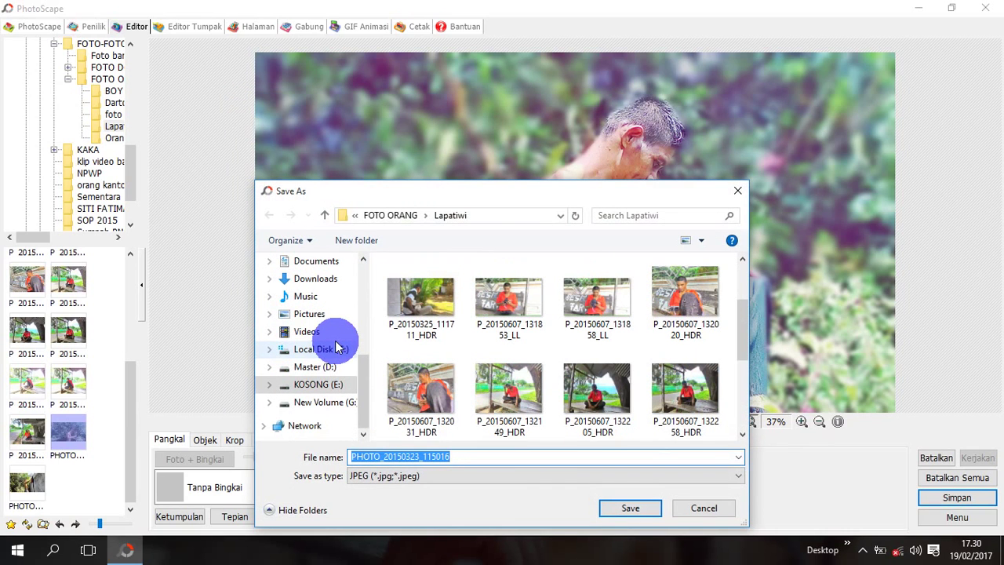
pyautogui.click(309, 313)
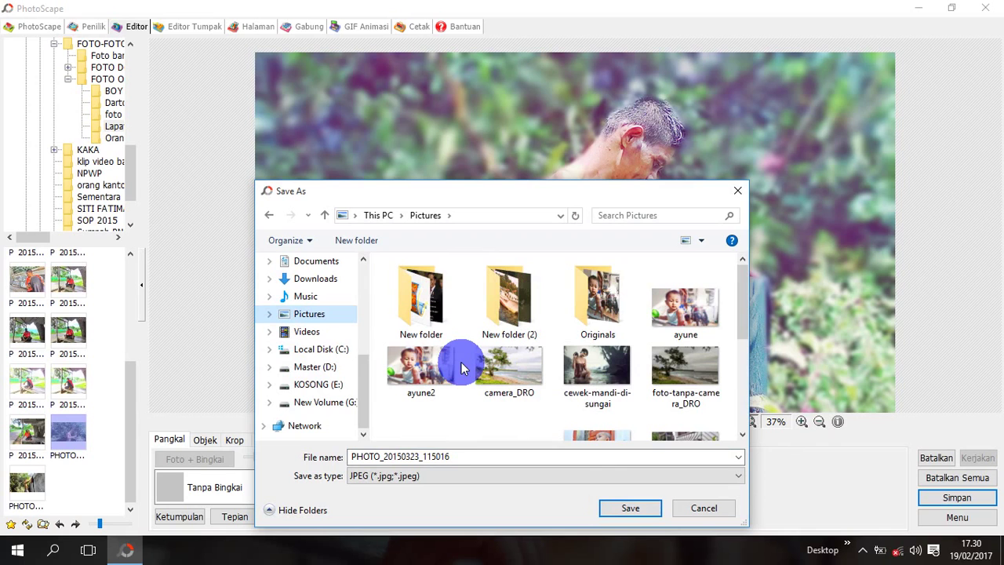
pyautogui.scroll(-10, 461, 369)
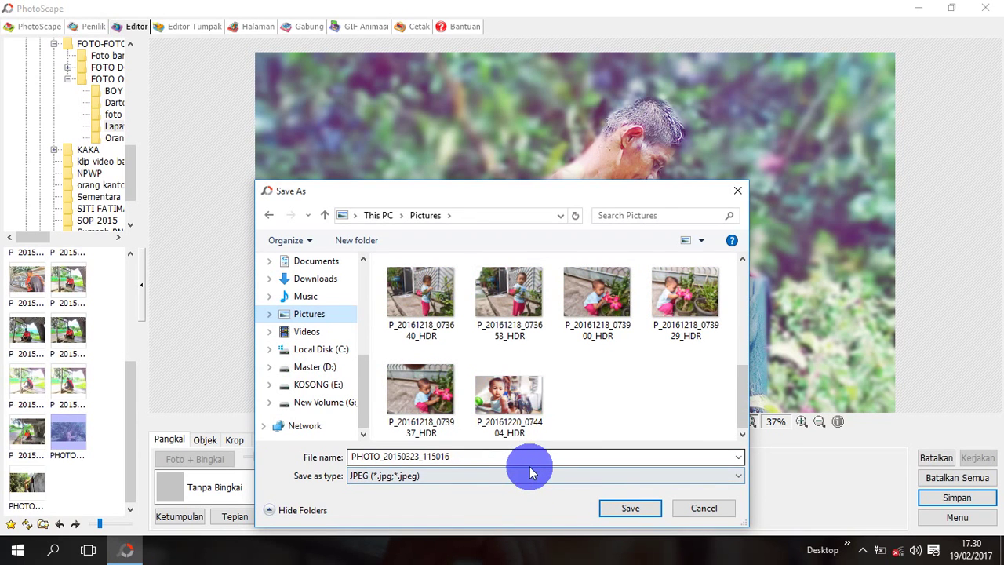
pyautogui.press('Return')
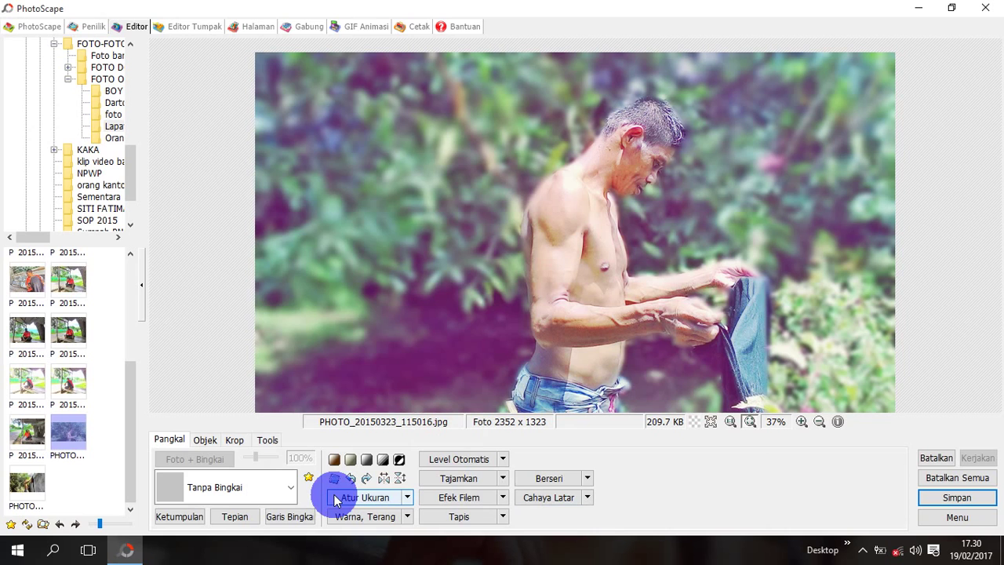
pyautogui.click(125, 548)
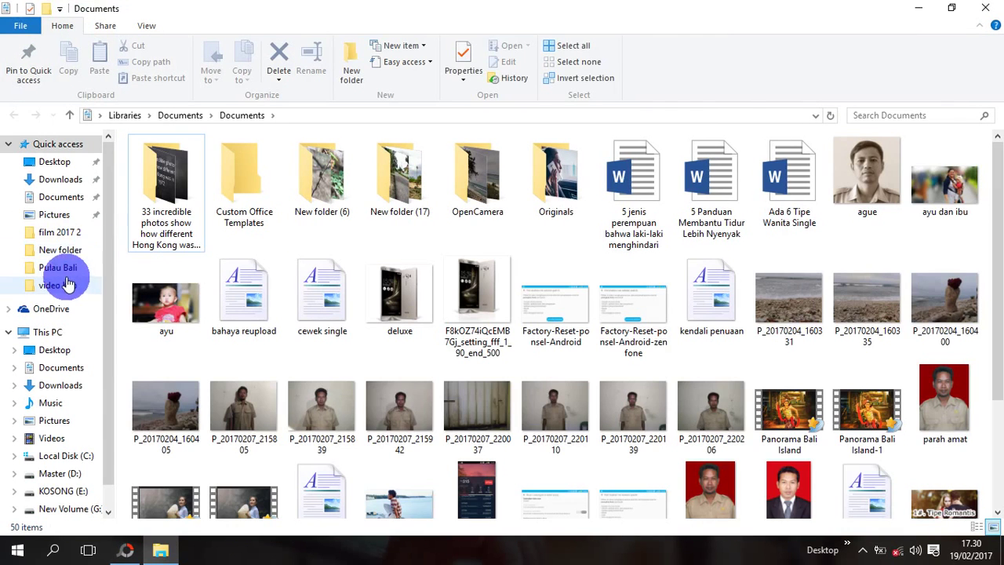
# - Open Pictures in File Explorer and select the saved PHOTO_20150323_115016 thumbnail
pyautogui.click(52, 214)
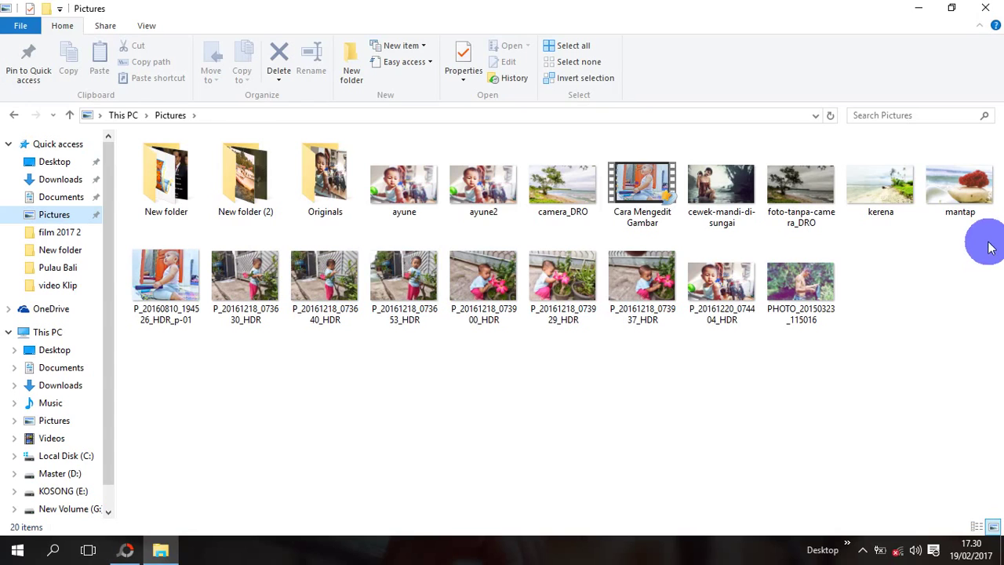
pyautogui.click(833, 235)
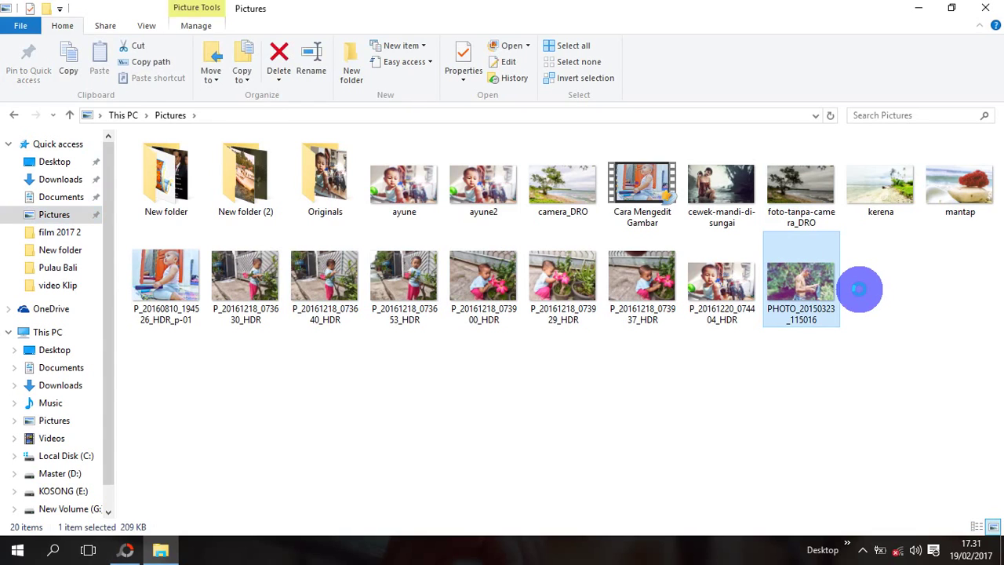
# - Open the selected PHOTO_20150323_115016 in Windows Photo Viewer
pyautogui.press('Return')
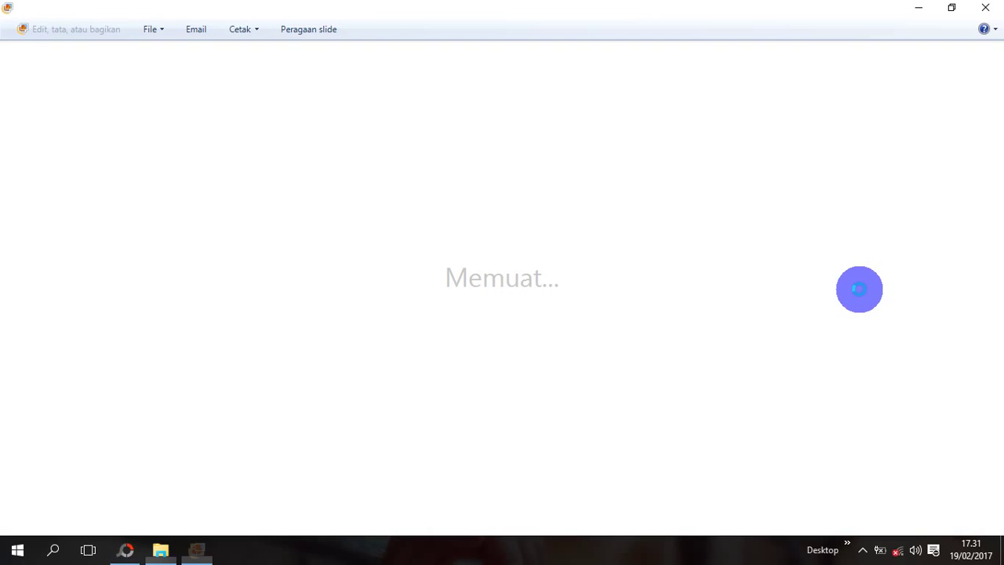